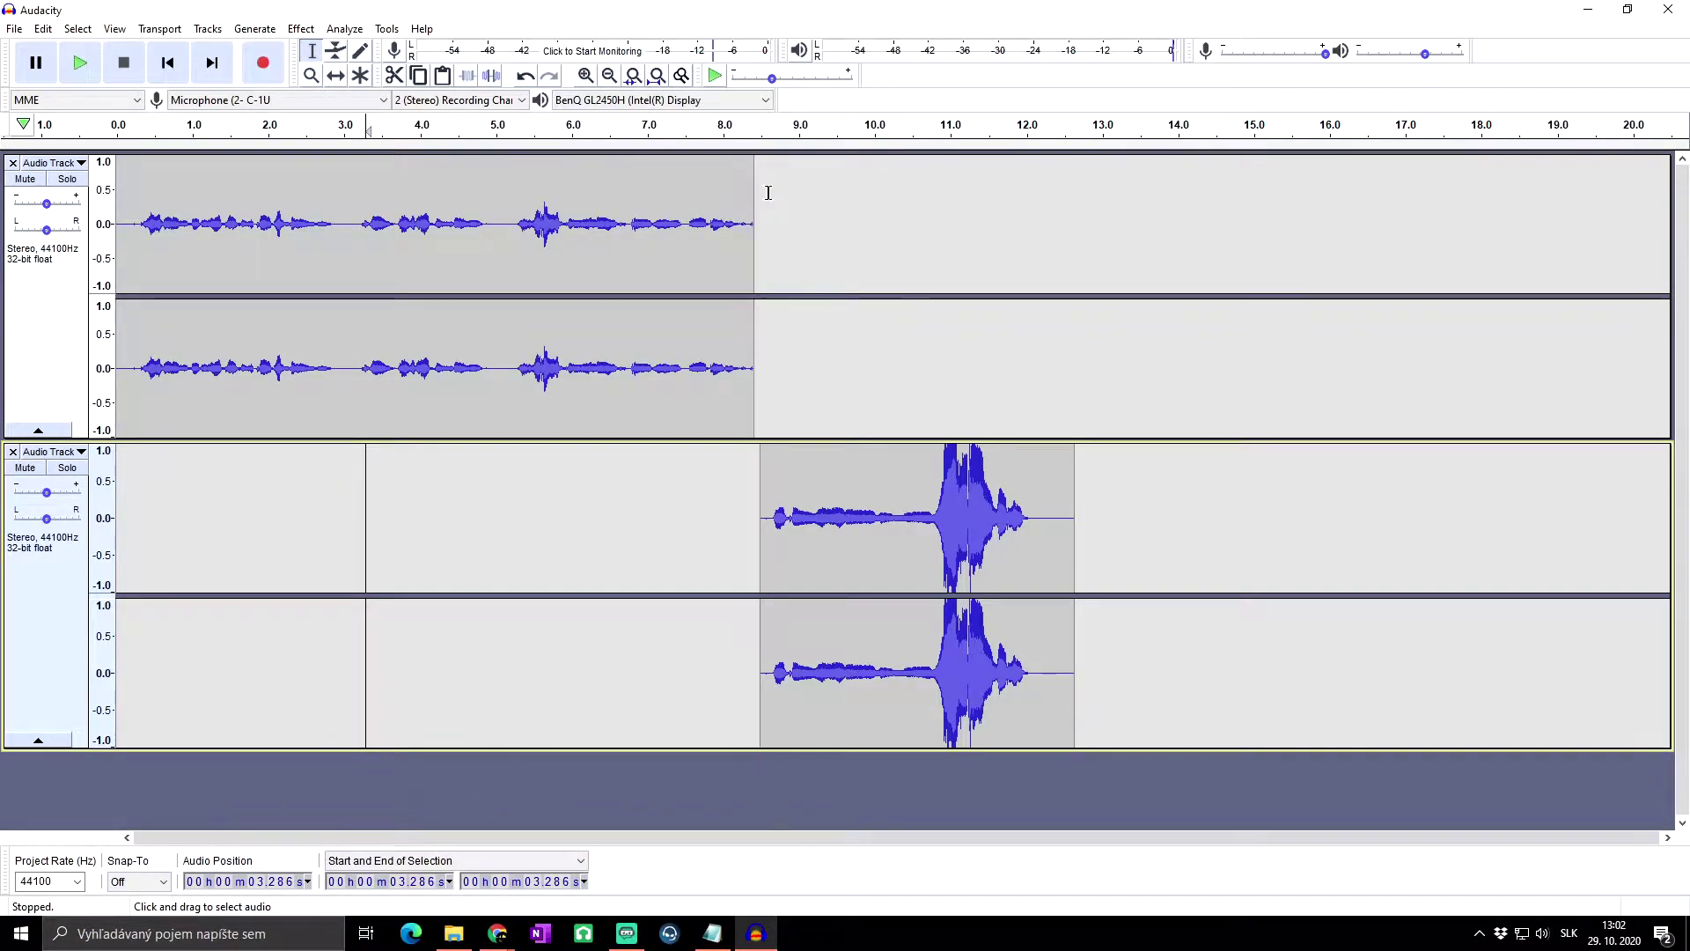
Step: Select the upper track's quiet speech by dragging from its end back to near its start
left_click_drag(755, 193, 125, 228)
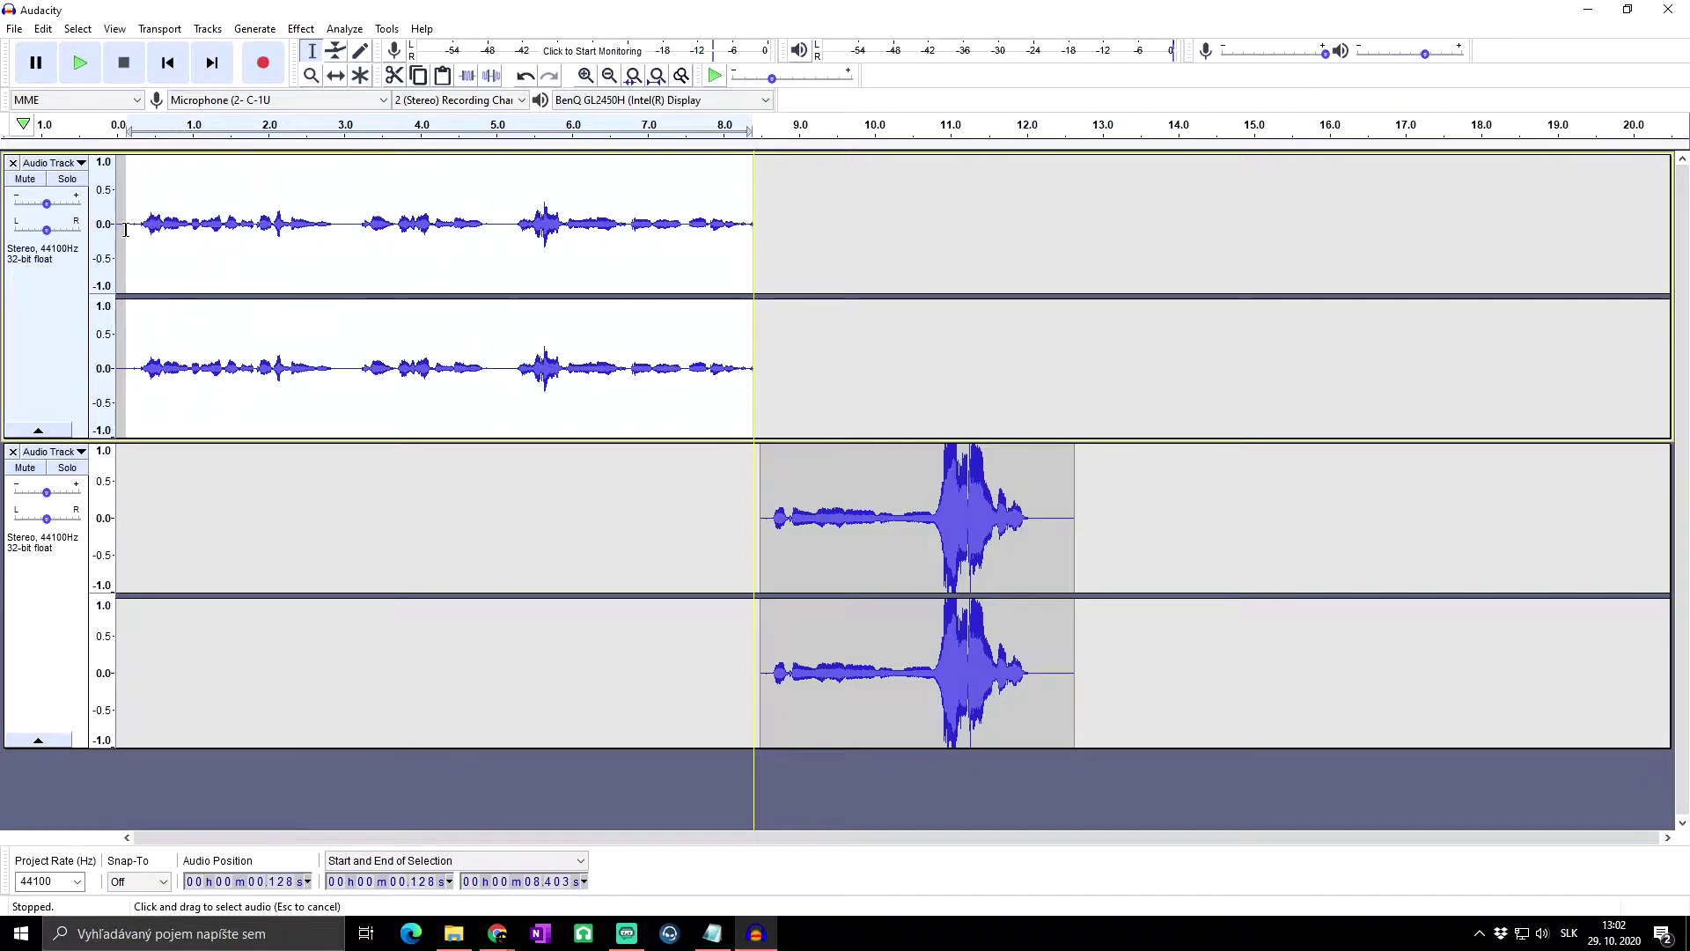
left_click(220, 228)
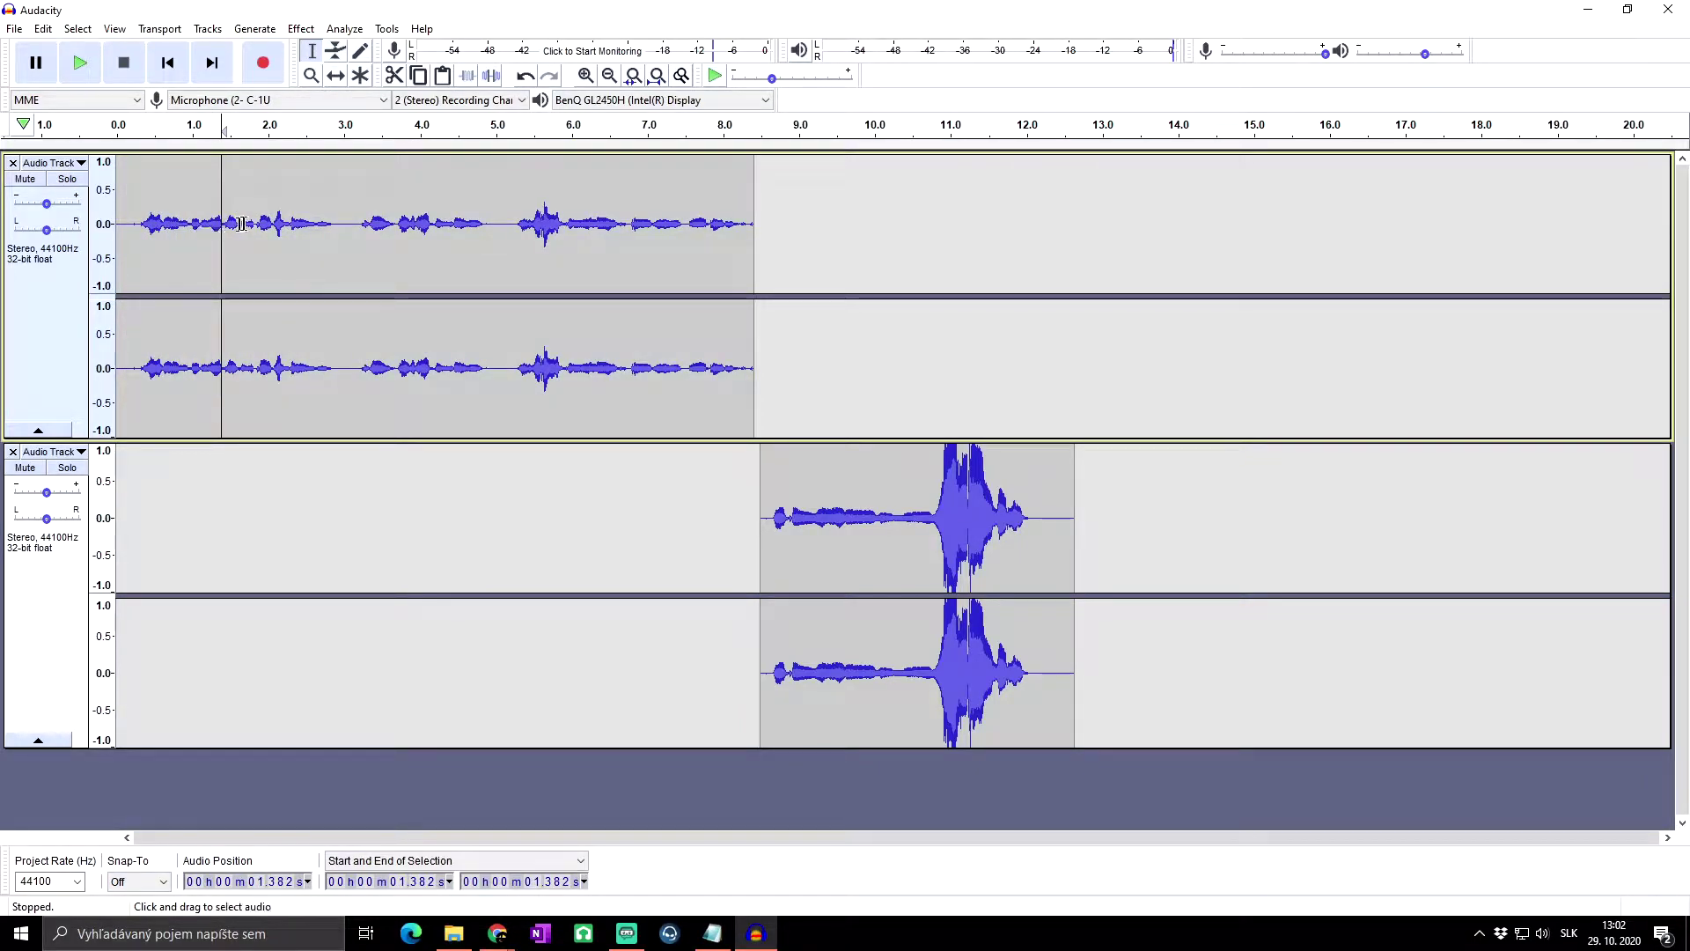
double_click(234, 226)
left_click(356, 220)
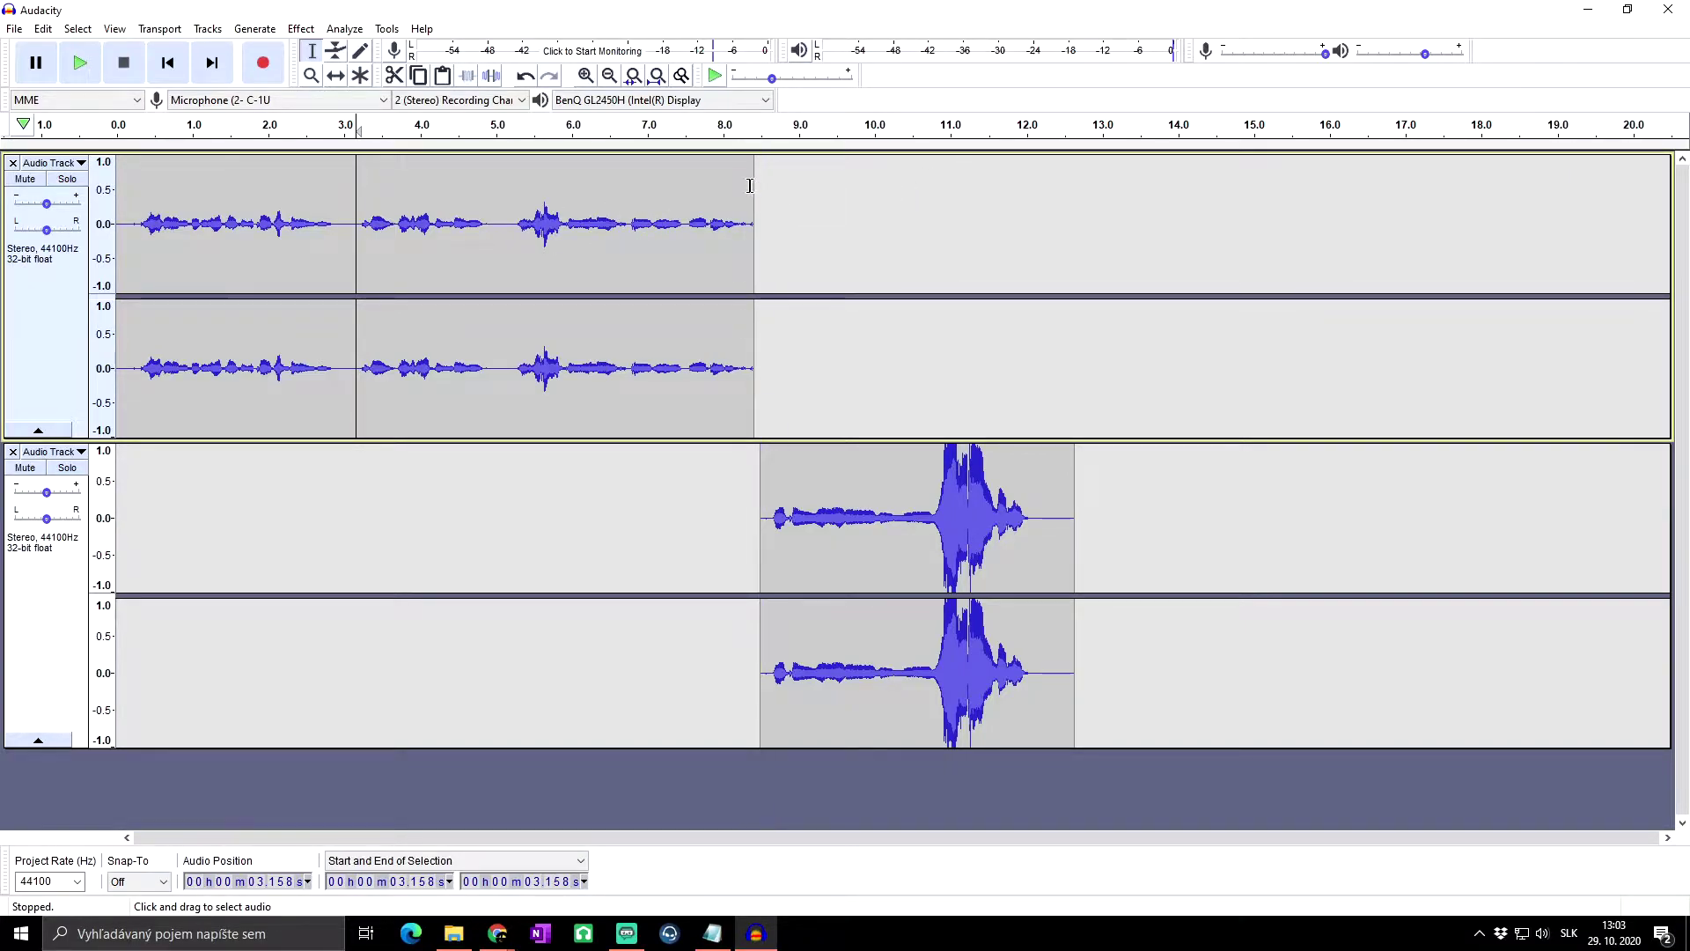
left_click_drag(752, 185, 114, 191)
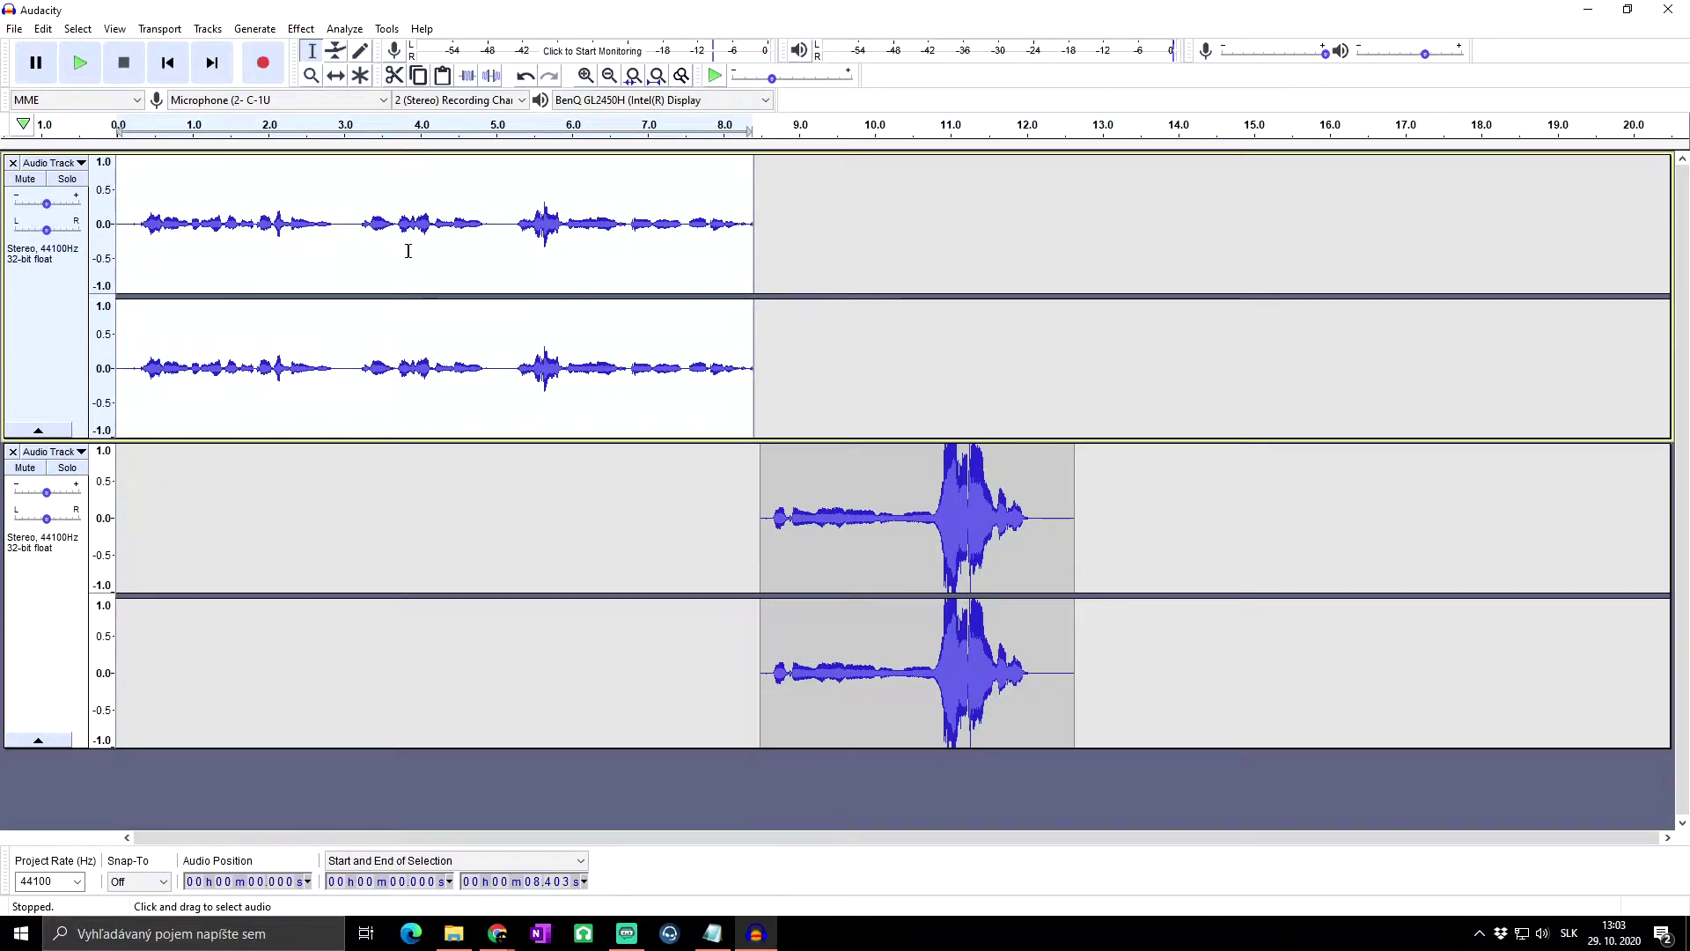
Step: Normalize the selected speech to a -1.0 dB peak with DC offset removal
left_click(301, 30)
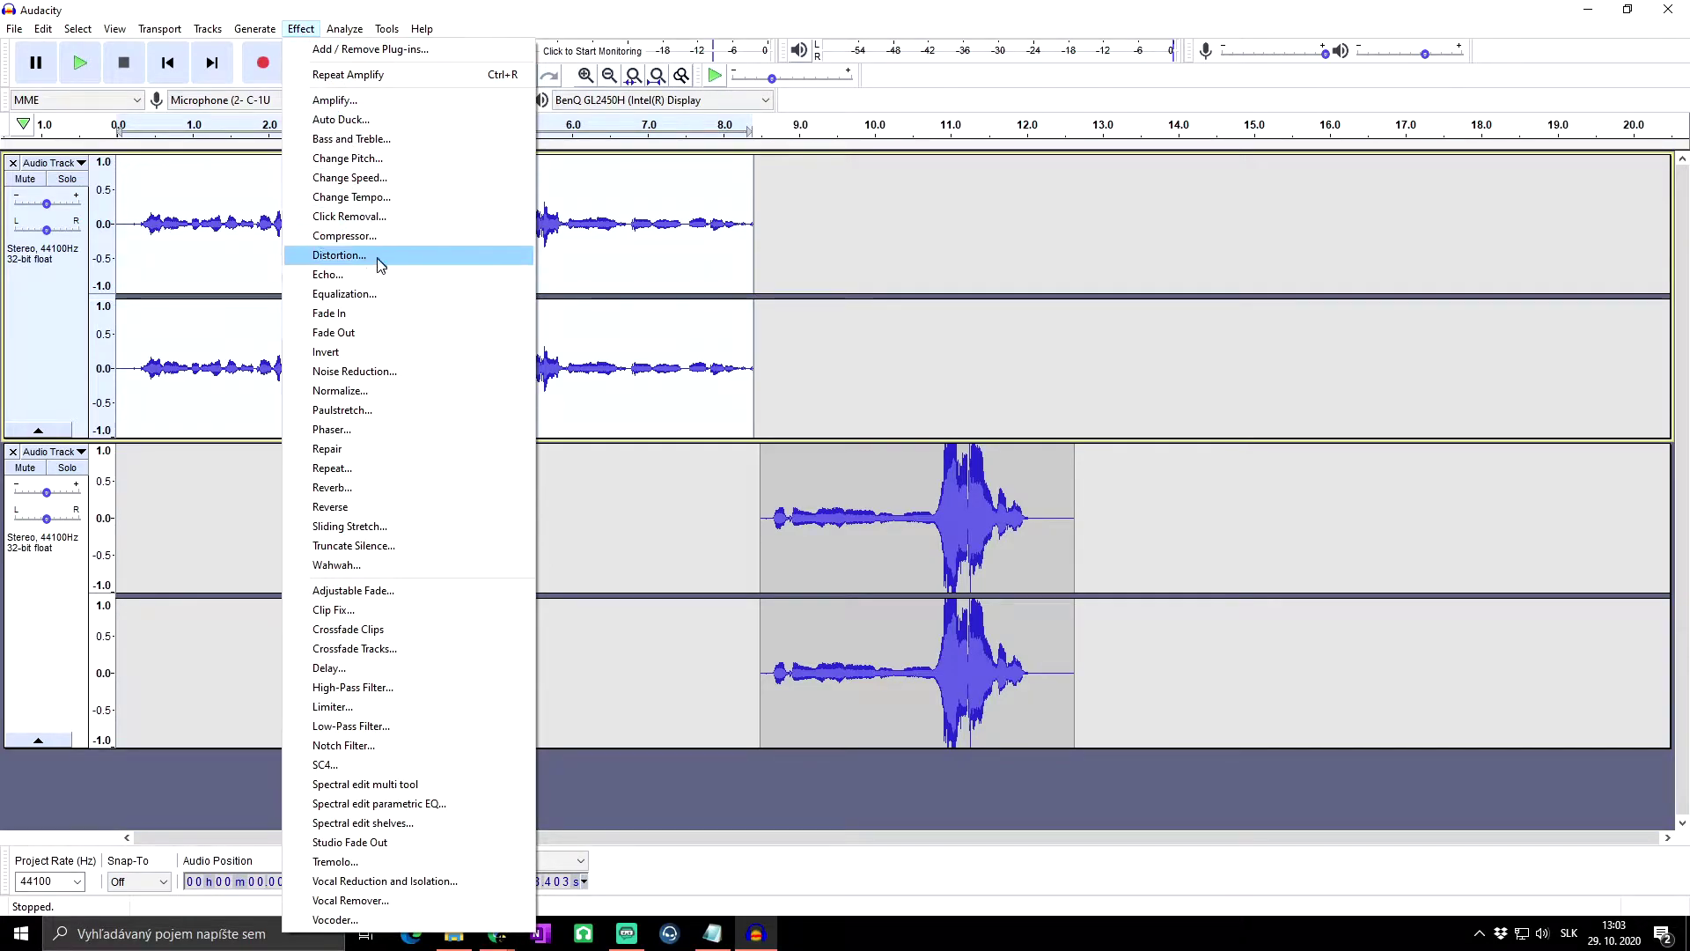
left_click(365, 388)
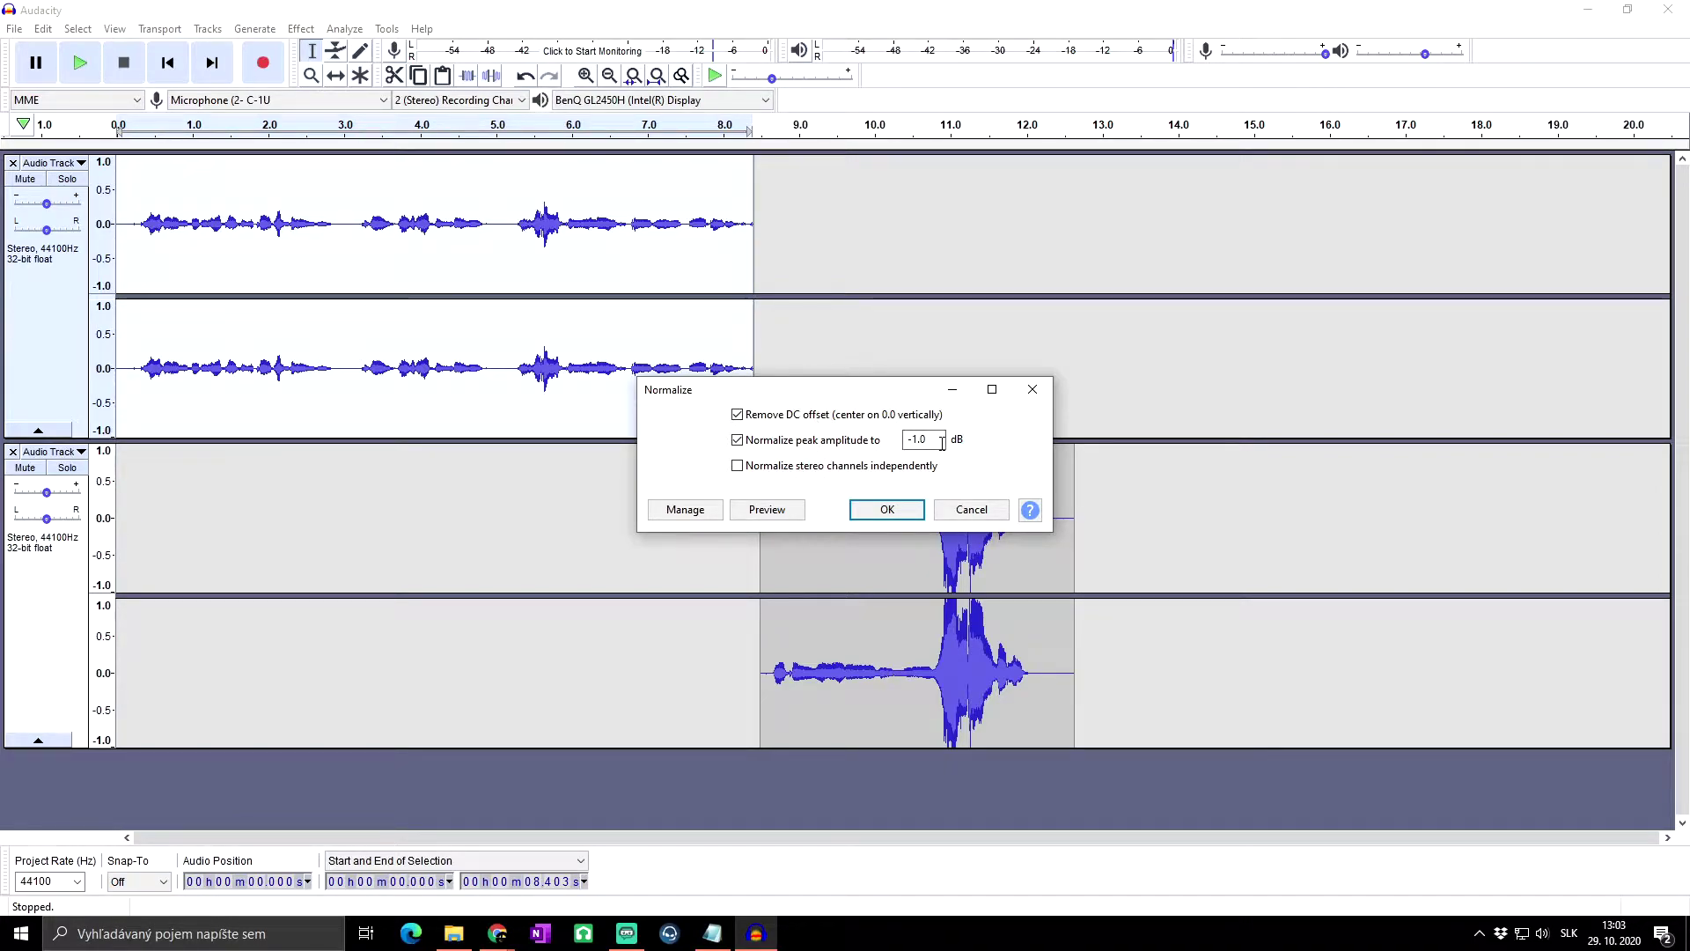
left_click(886, 511)
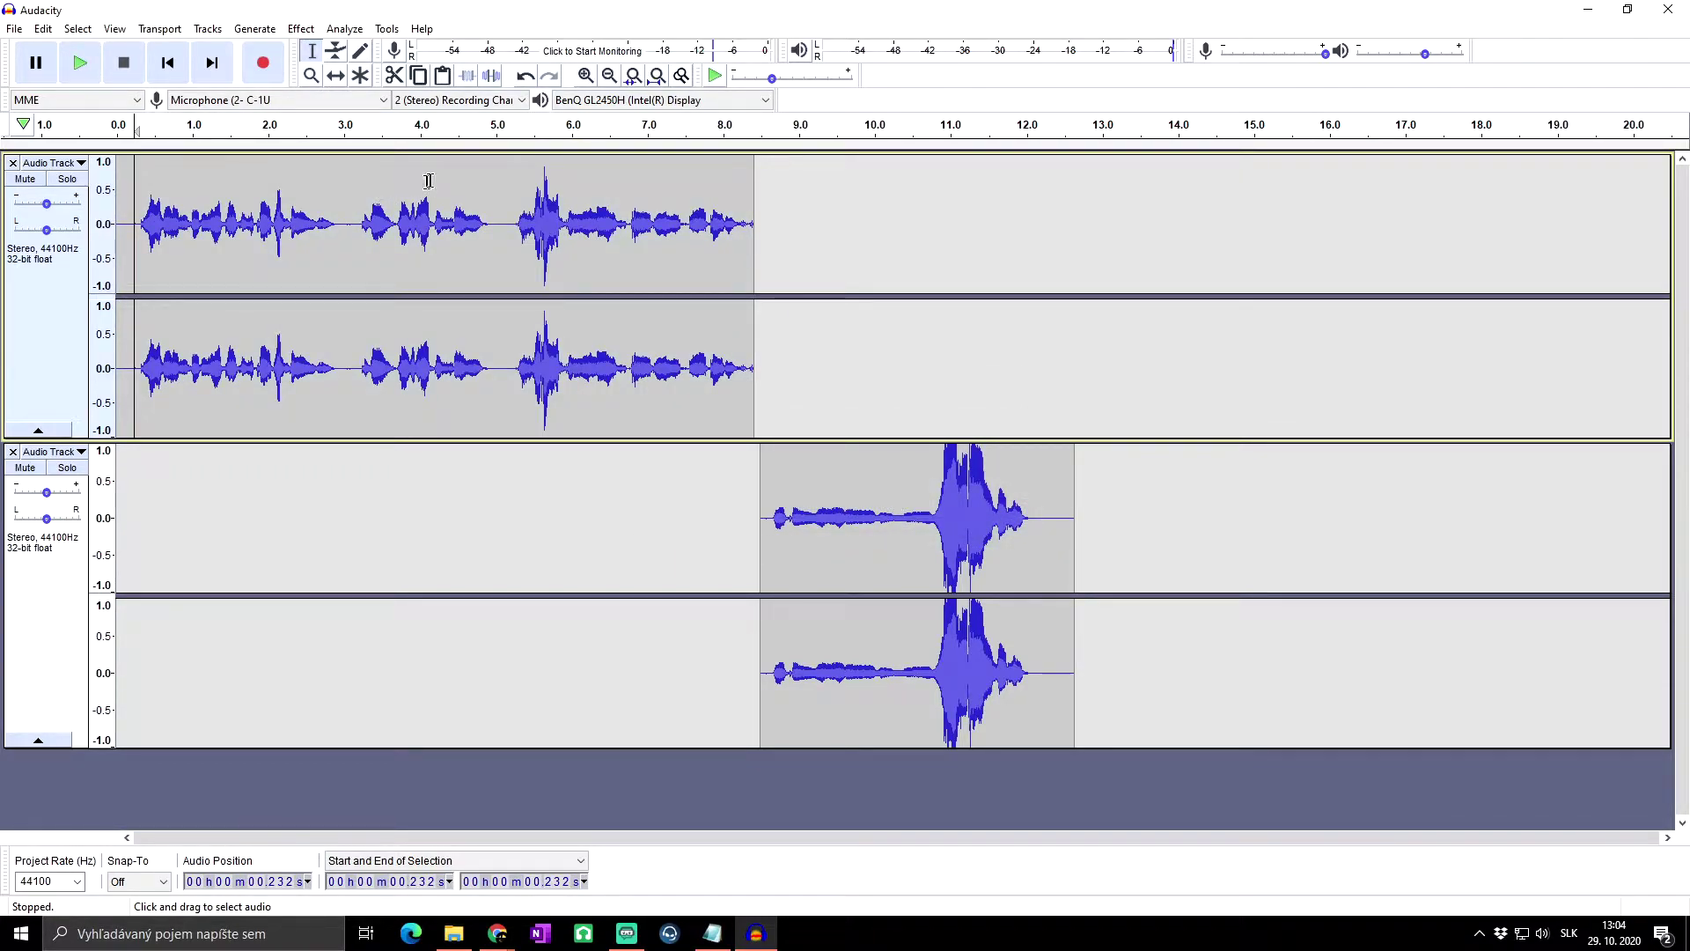
left_click(136, 211)
left_click_drag(135, 211, 743, 215)
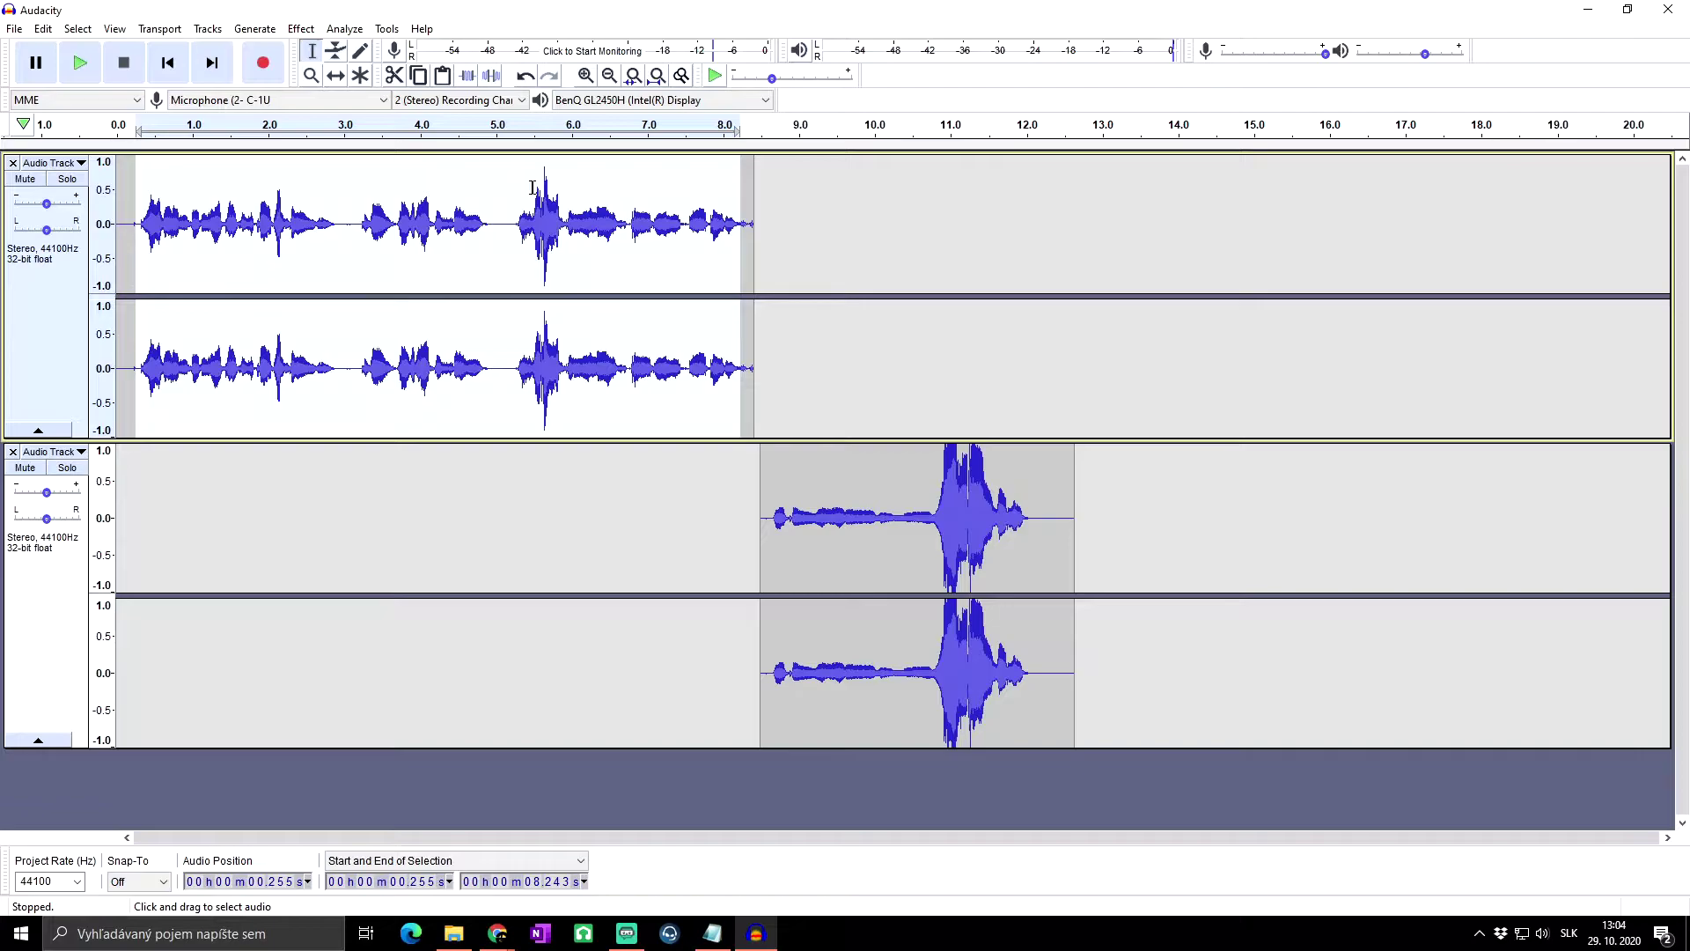
left_click_drag(534, 188, 557, 161)
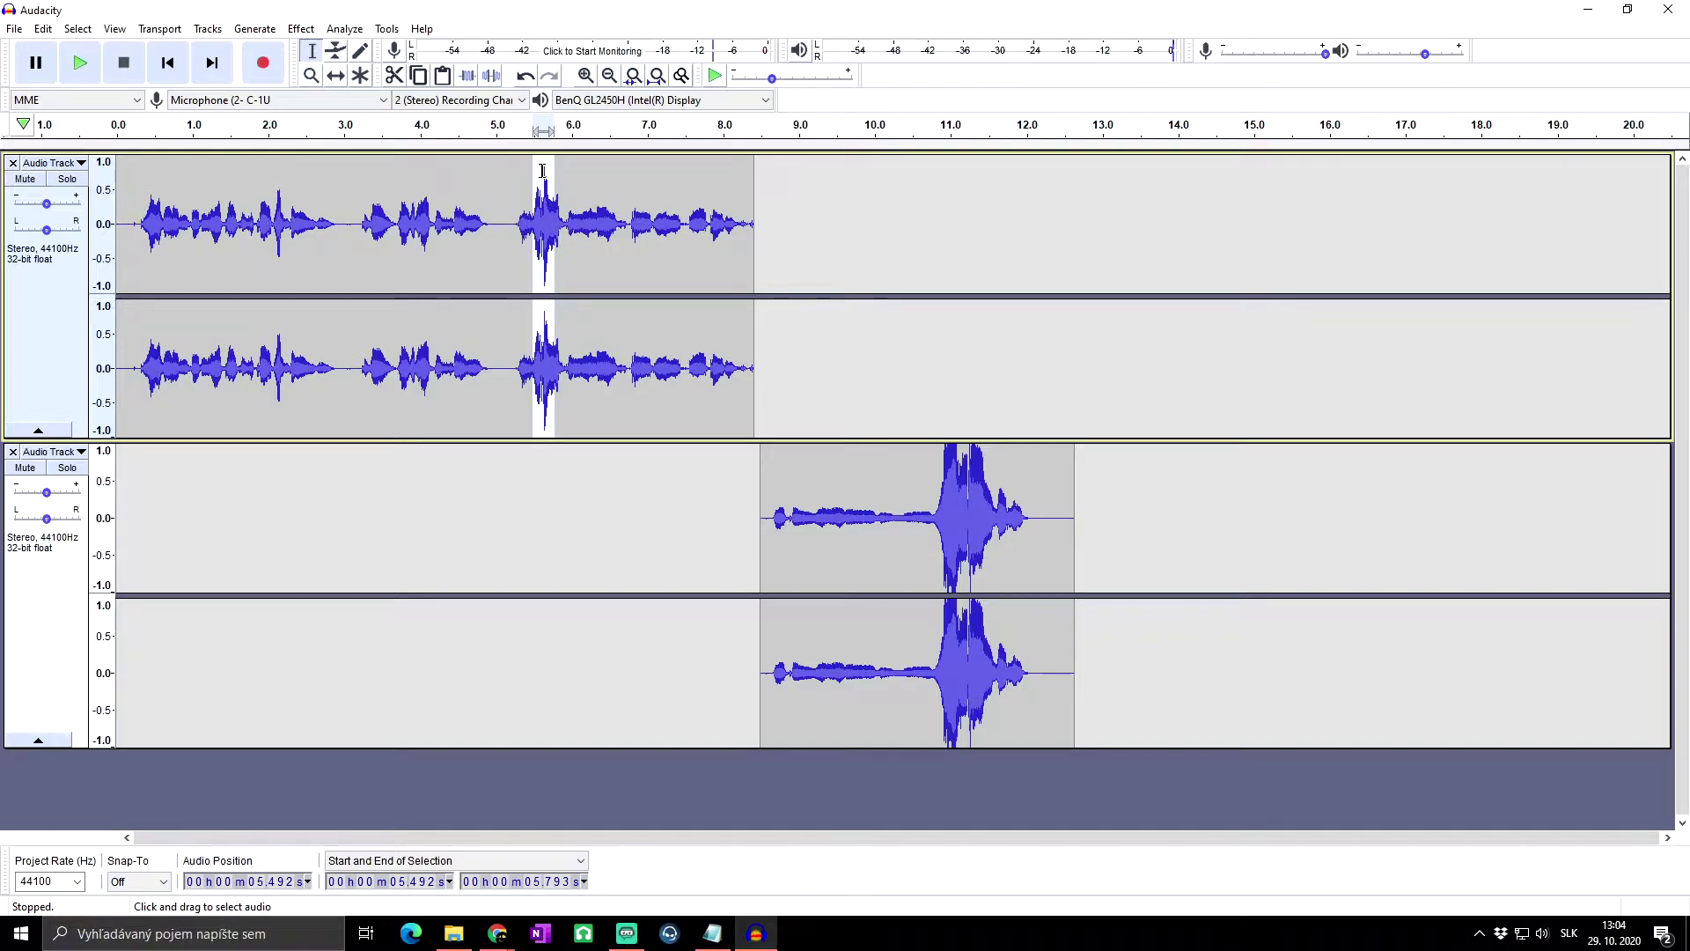
left_click(458, 179)
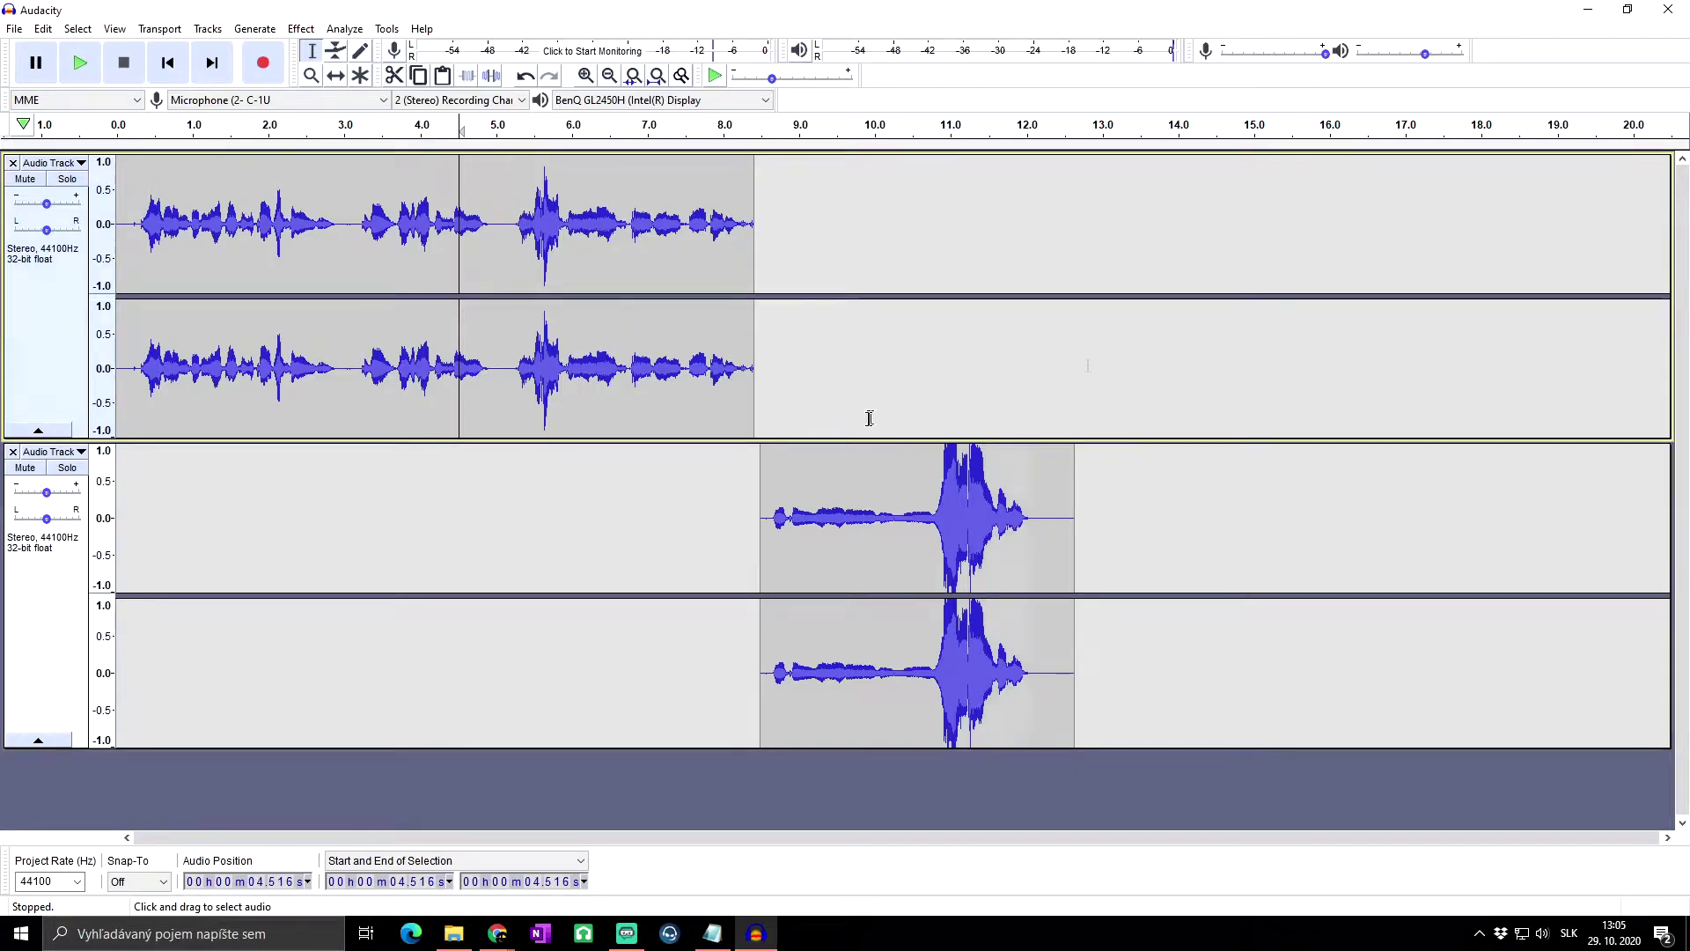
left_click_drag(940, 502, 1029, 503)
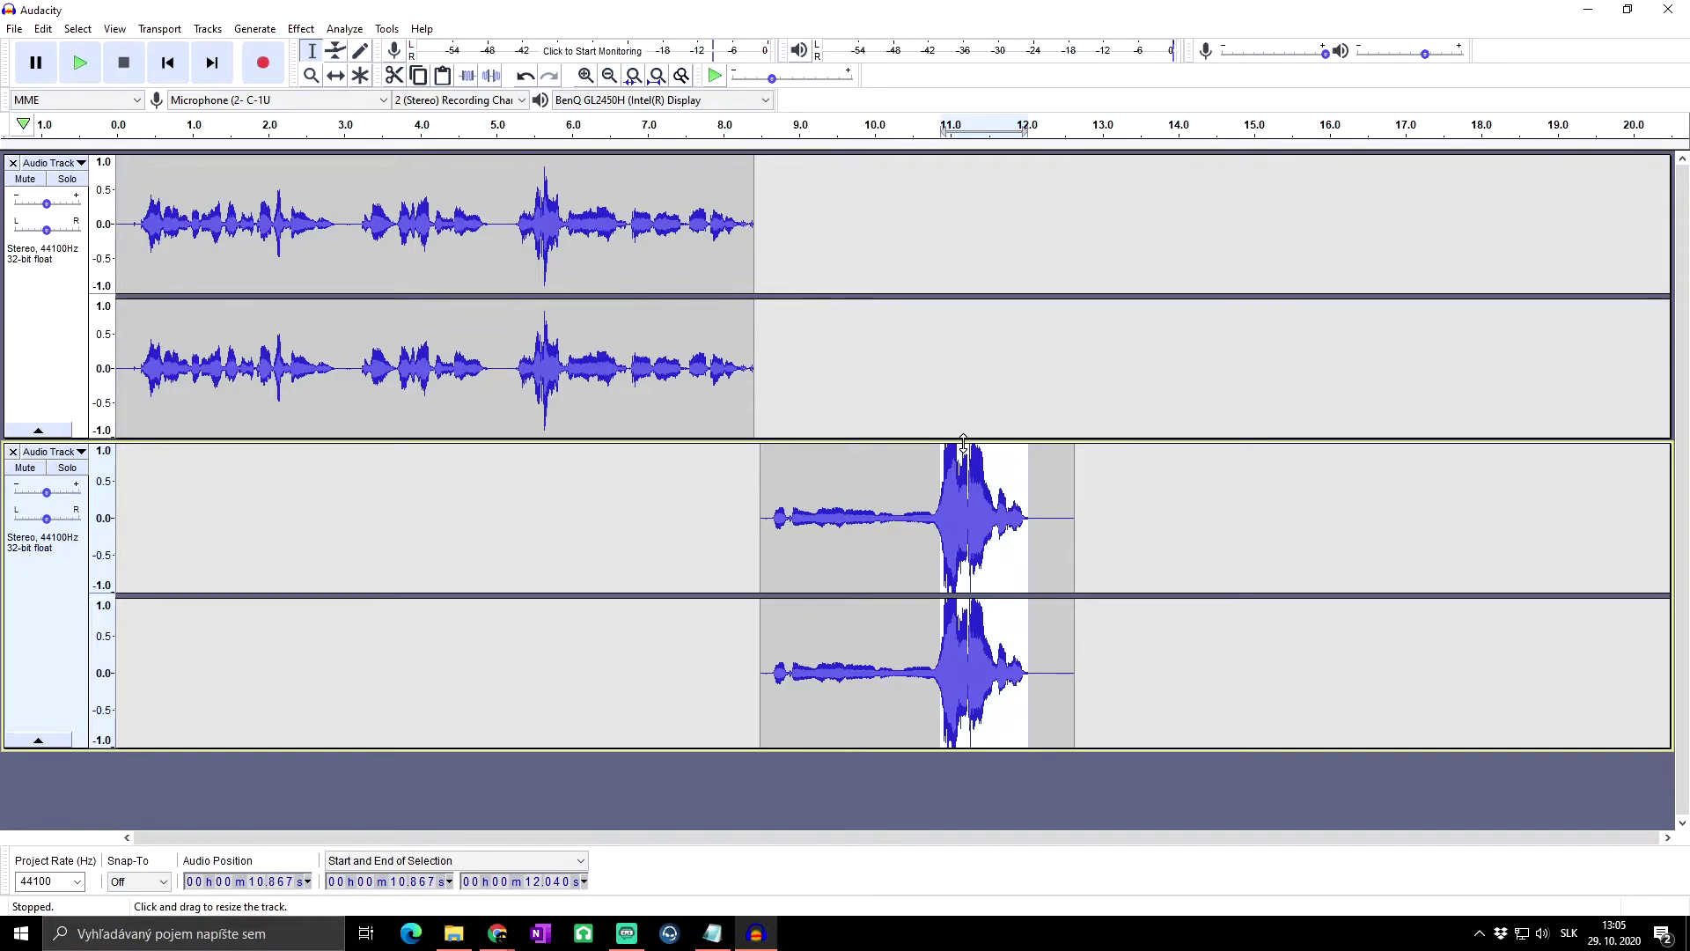
left_click(894, 481)
Step: Normalize the lower track's loud clip with the same -1 dB settings
left_click_drag(762, 499, 1072, 510)
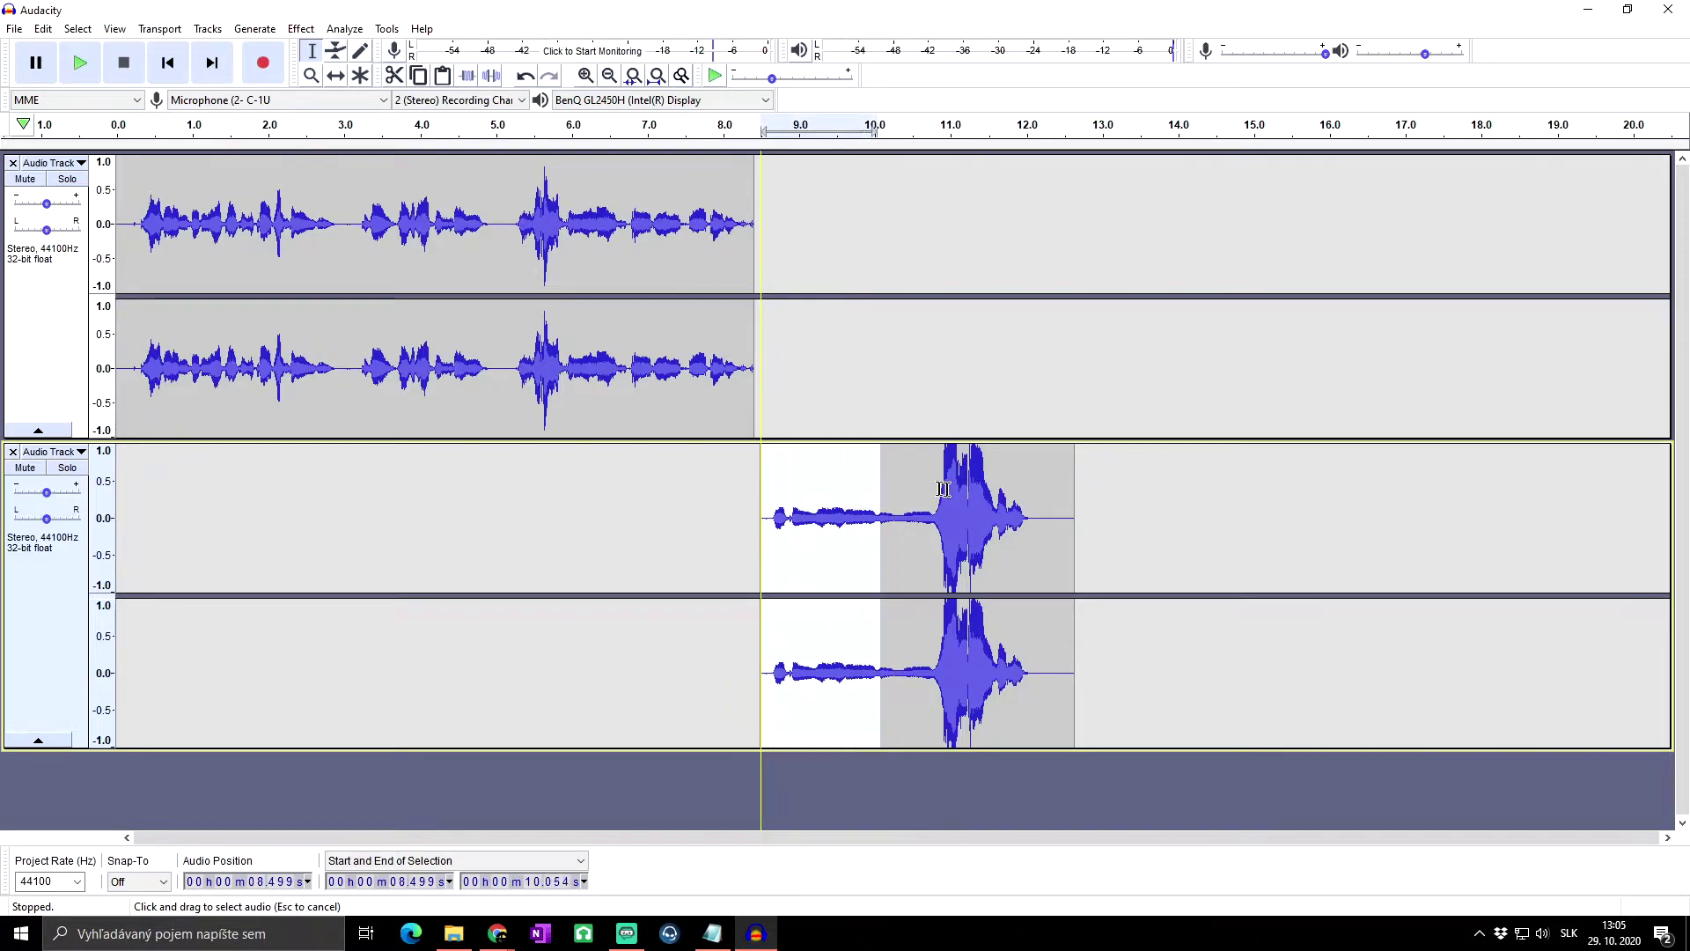
left_click(301, 29)
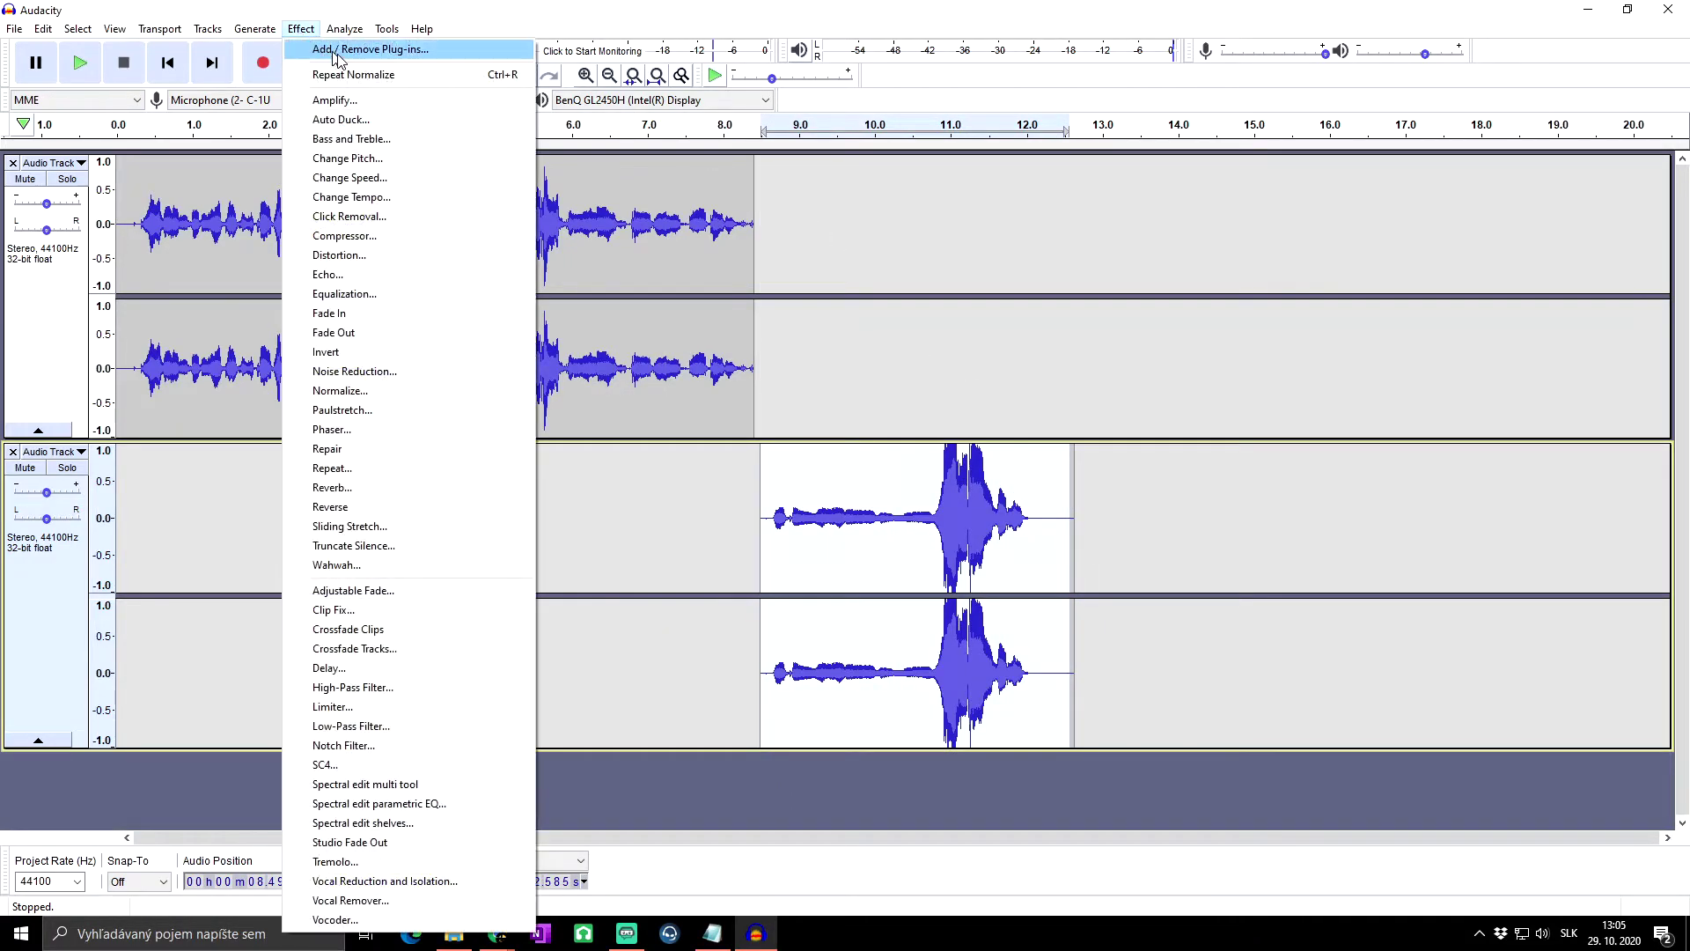
left_click(390, 77)
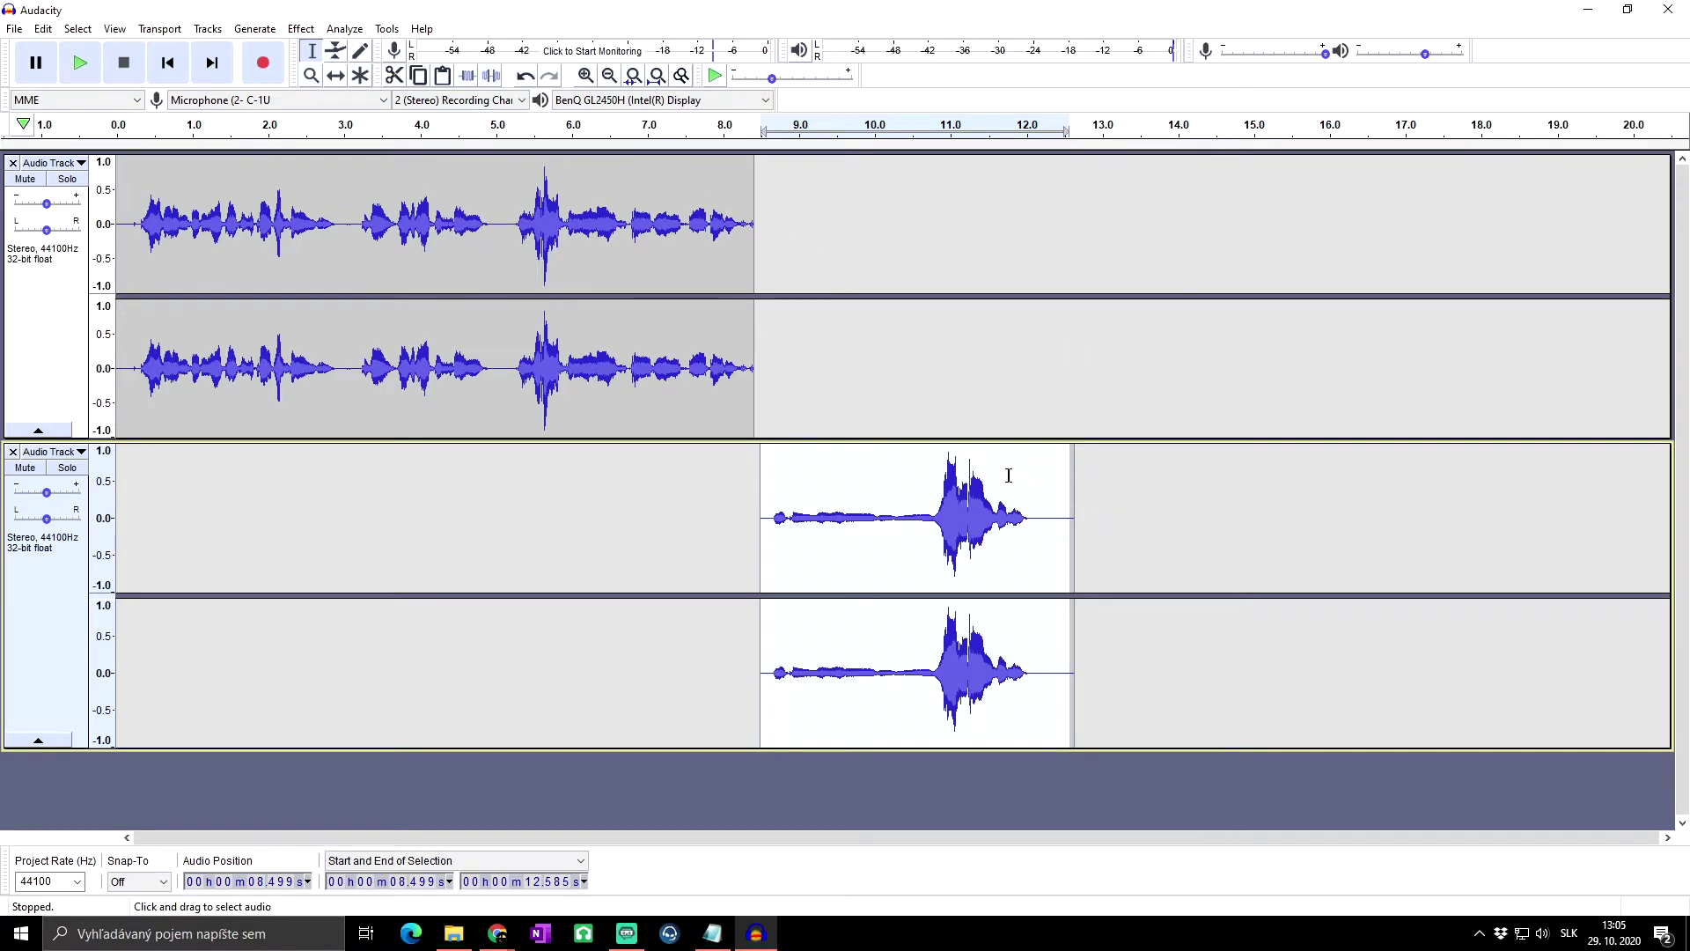
Step: Deselect the loud clip and close the second track
left_click(942, 465)
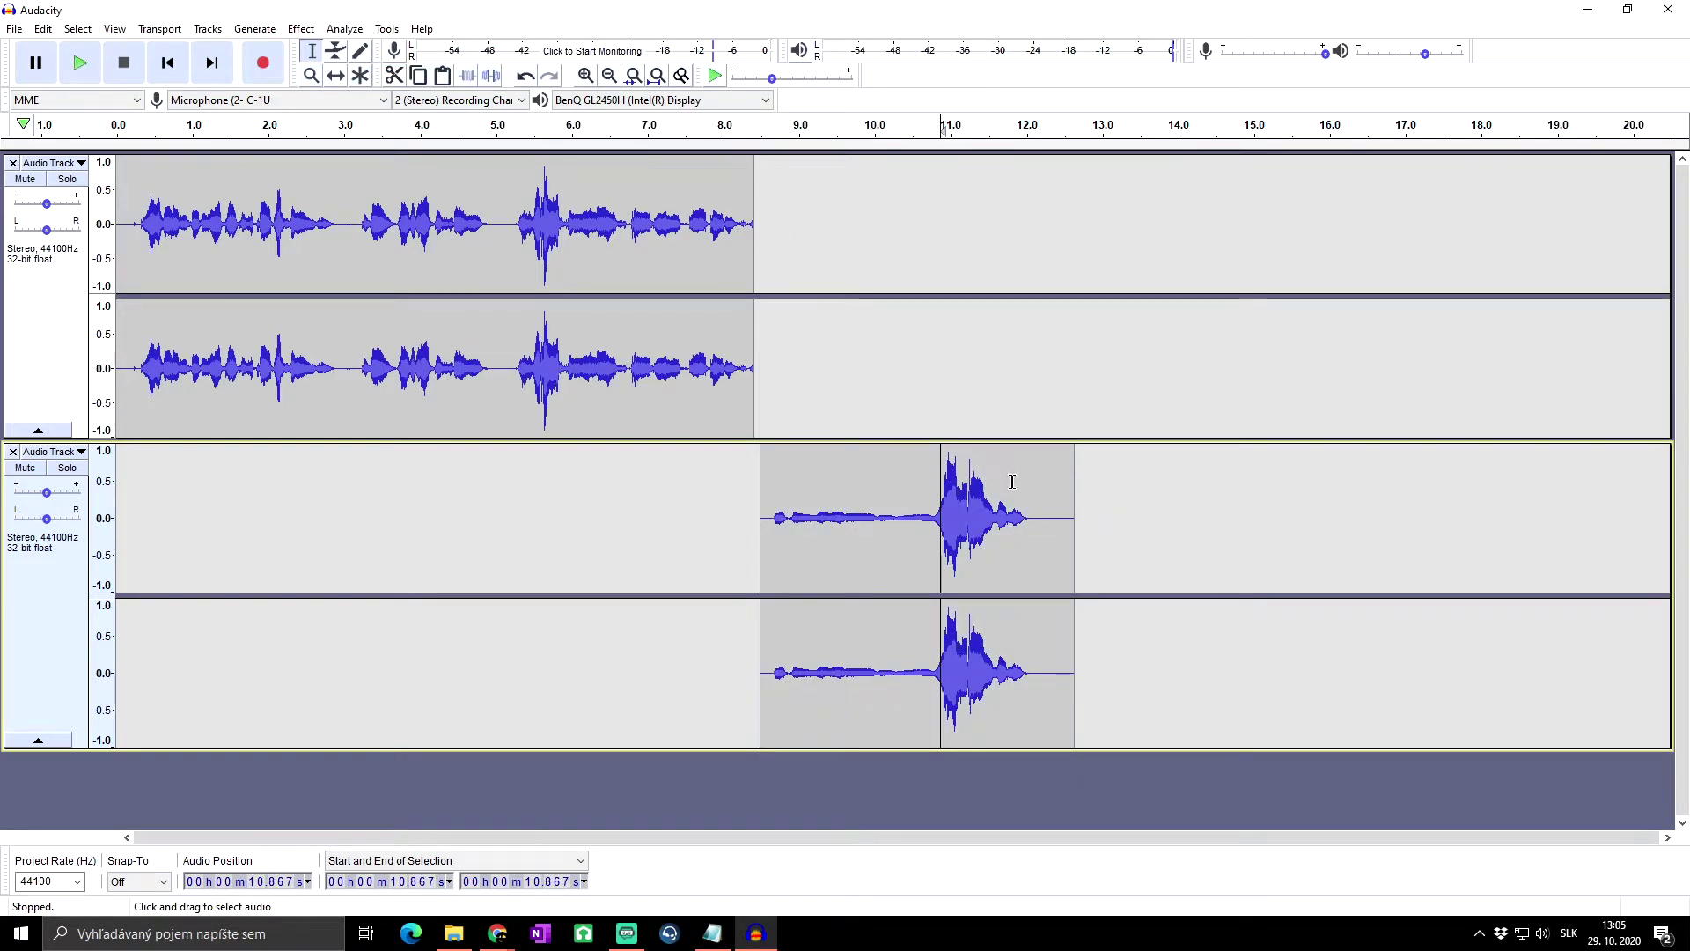
left_click_drag(1028, 484, 935, 456)
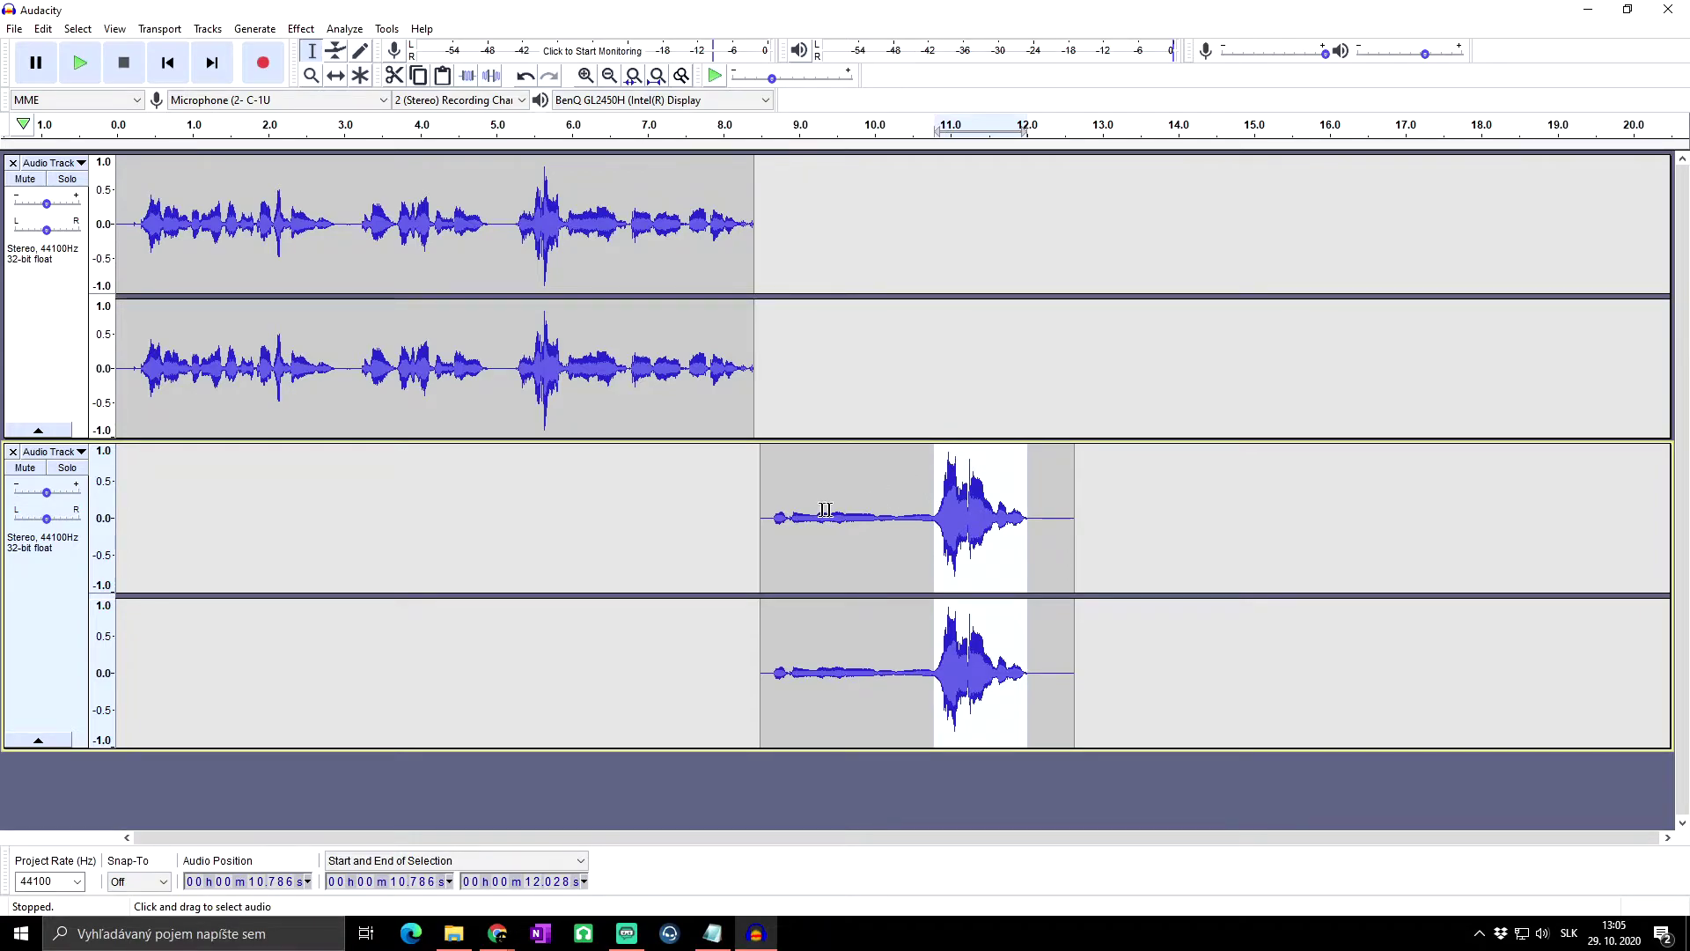
left_click_drag(774, 496, 1045, 506)
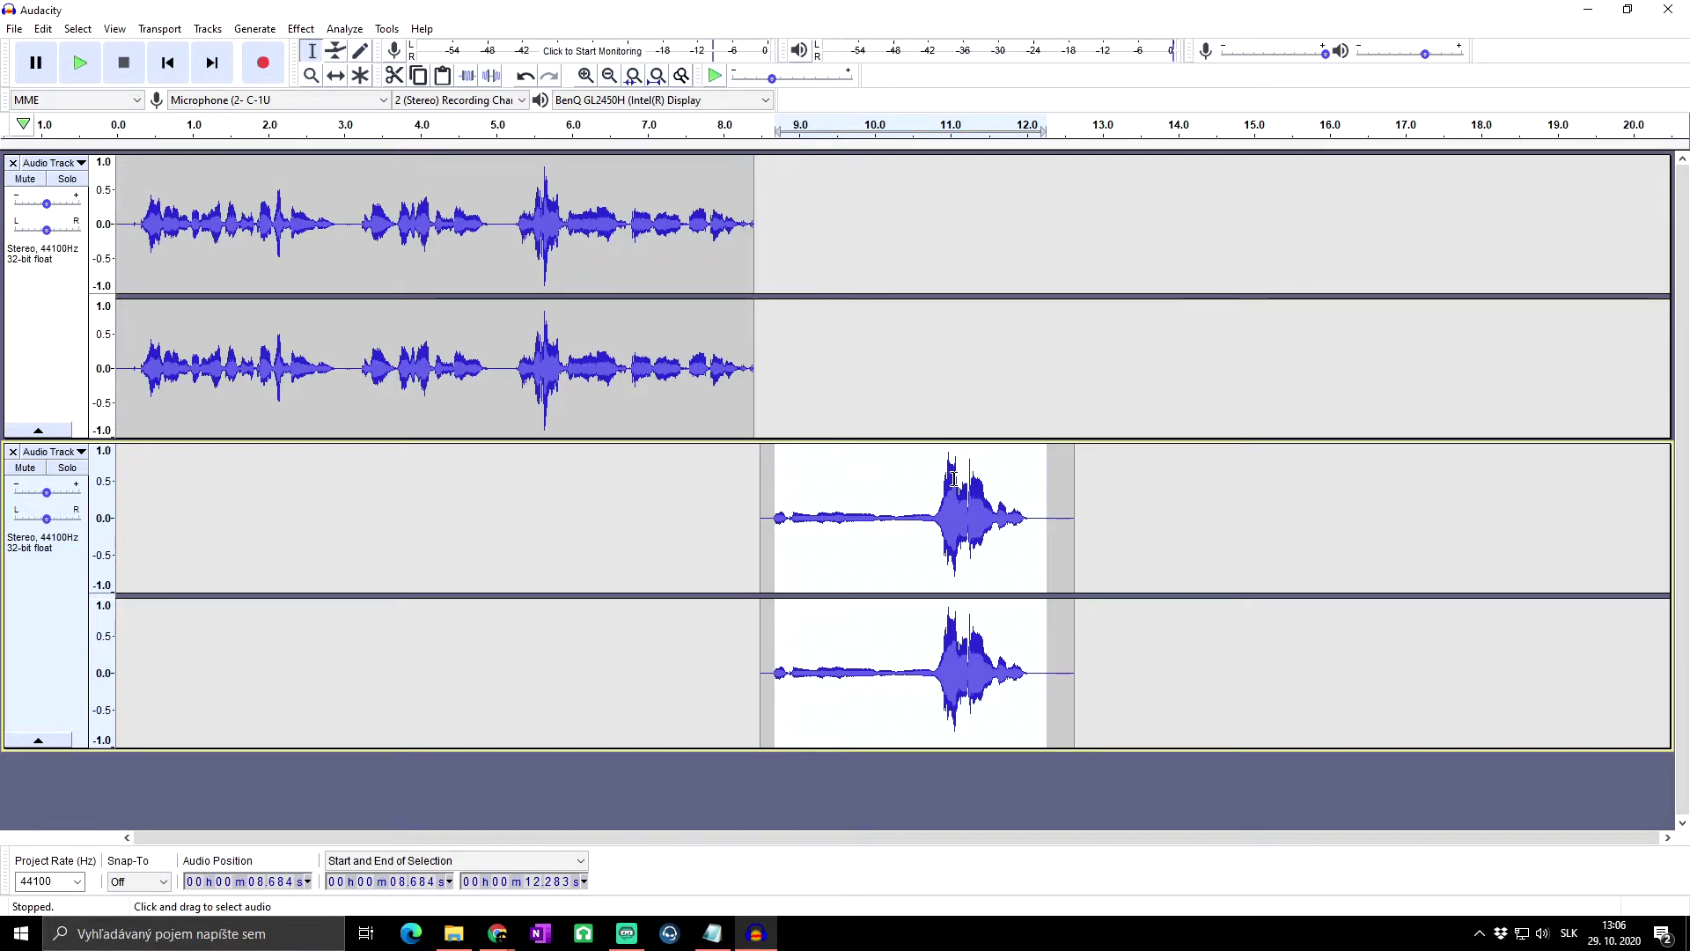
left_click(813, 377)
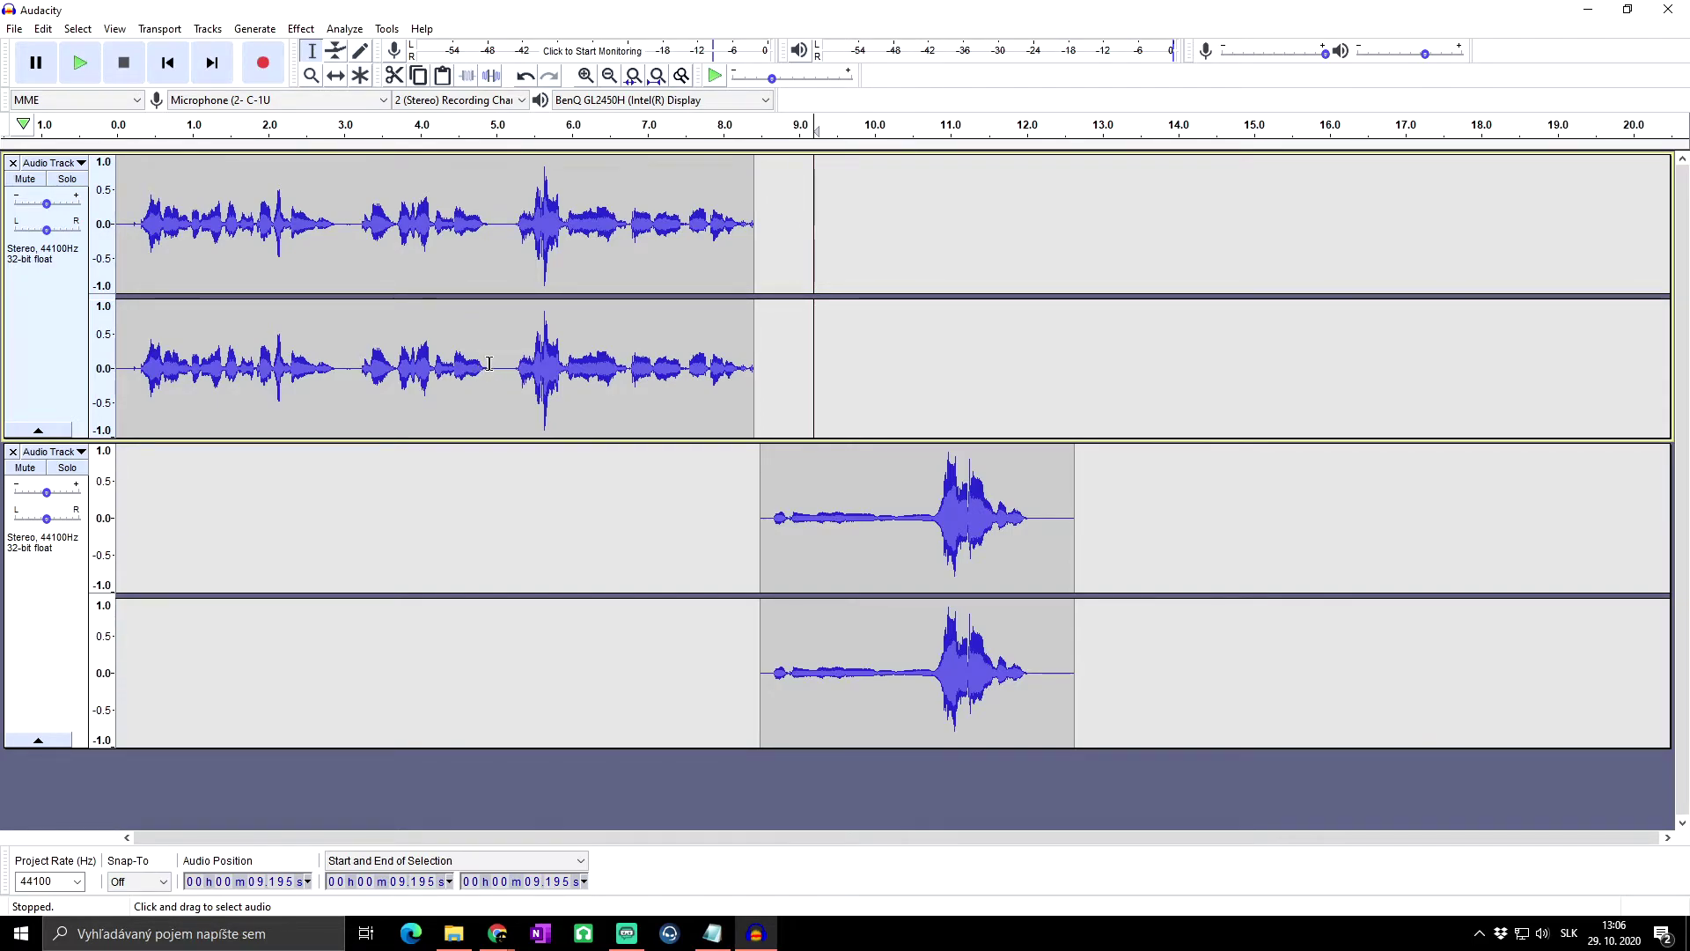
left_click(12, 452)
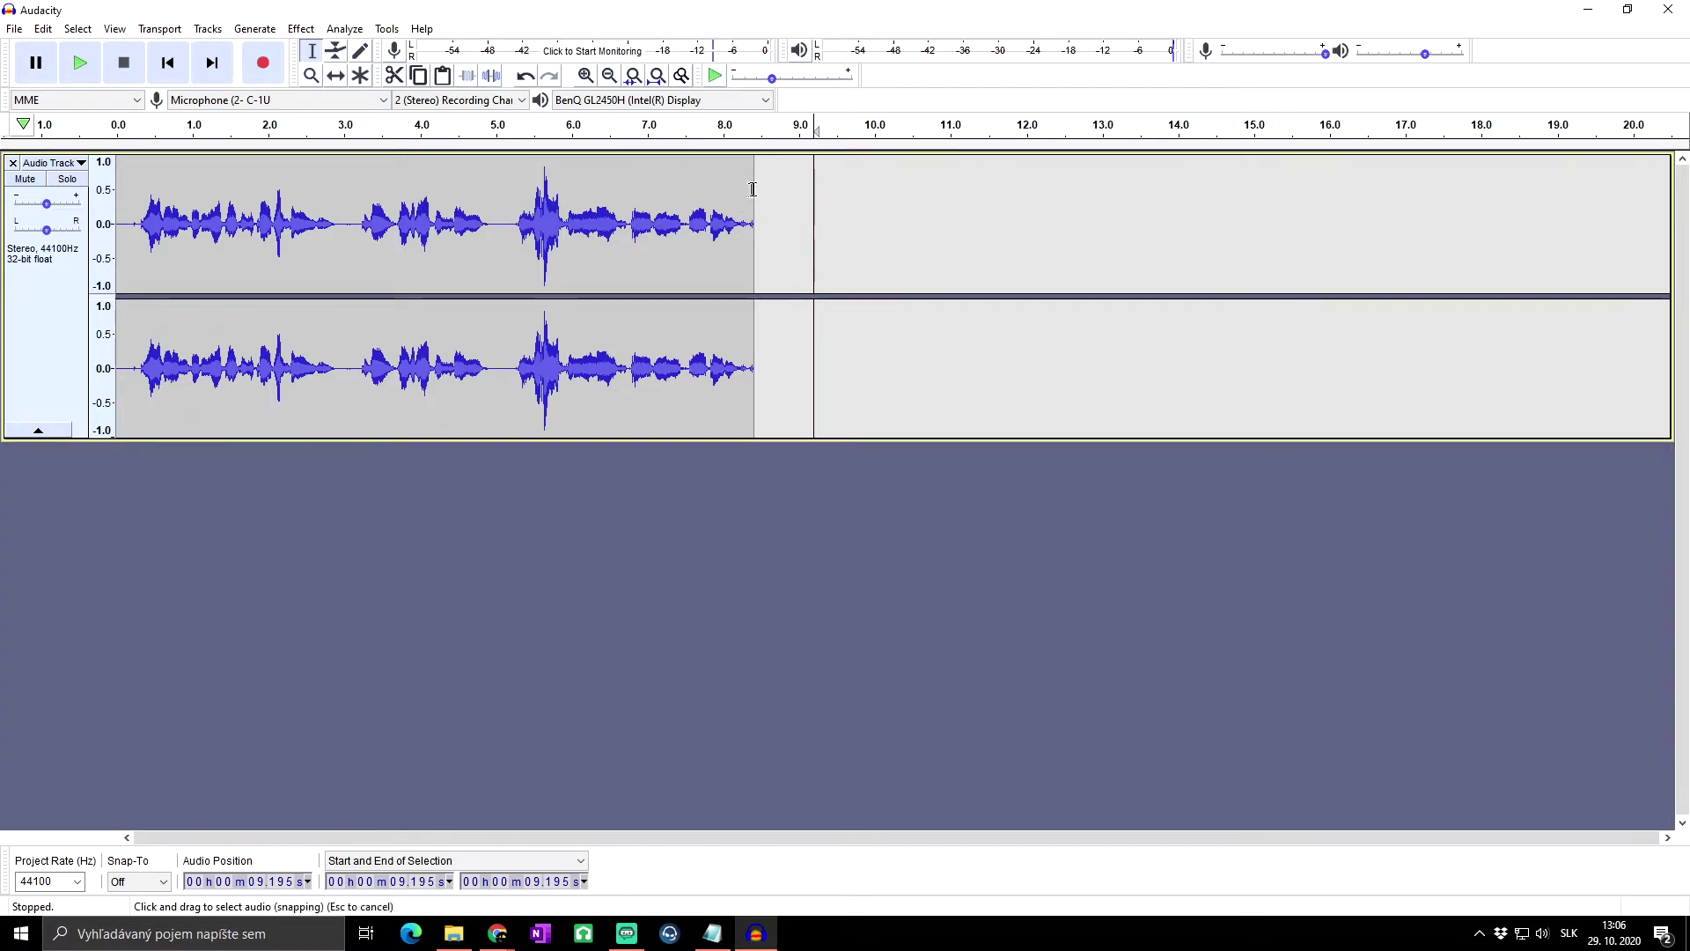
Step: Switch the speech track's display to Waveform (dB)
left_click(59, 212)
left_click(72, 165)
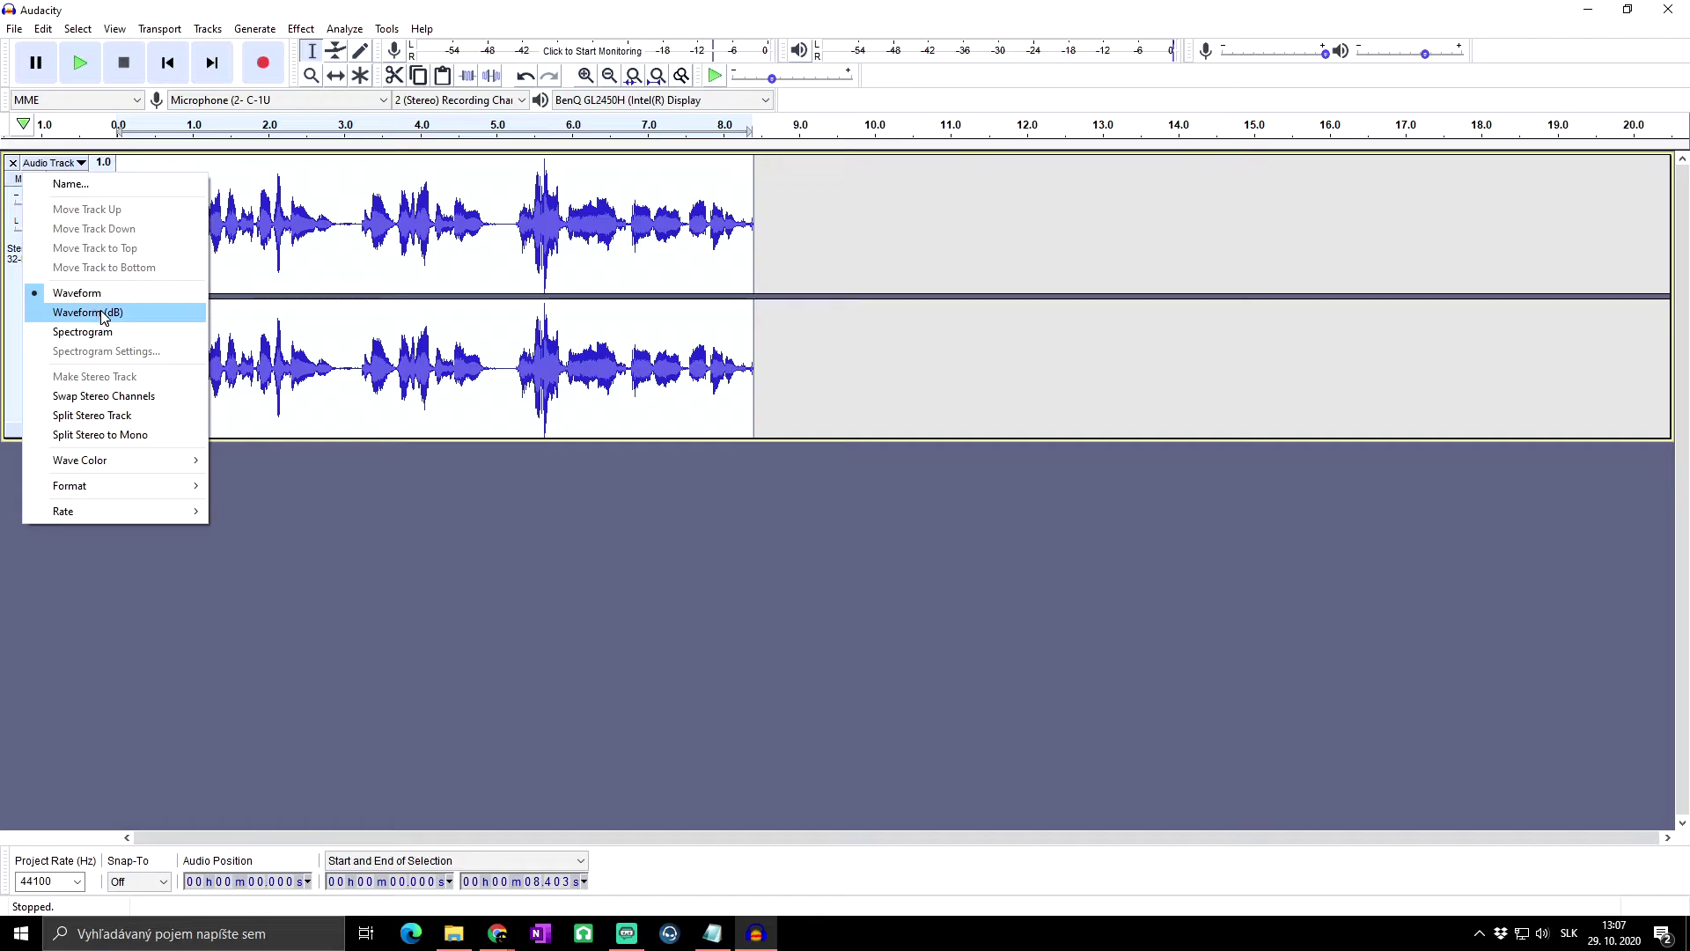
left_click(95, 315)
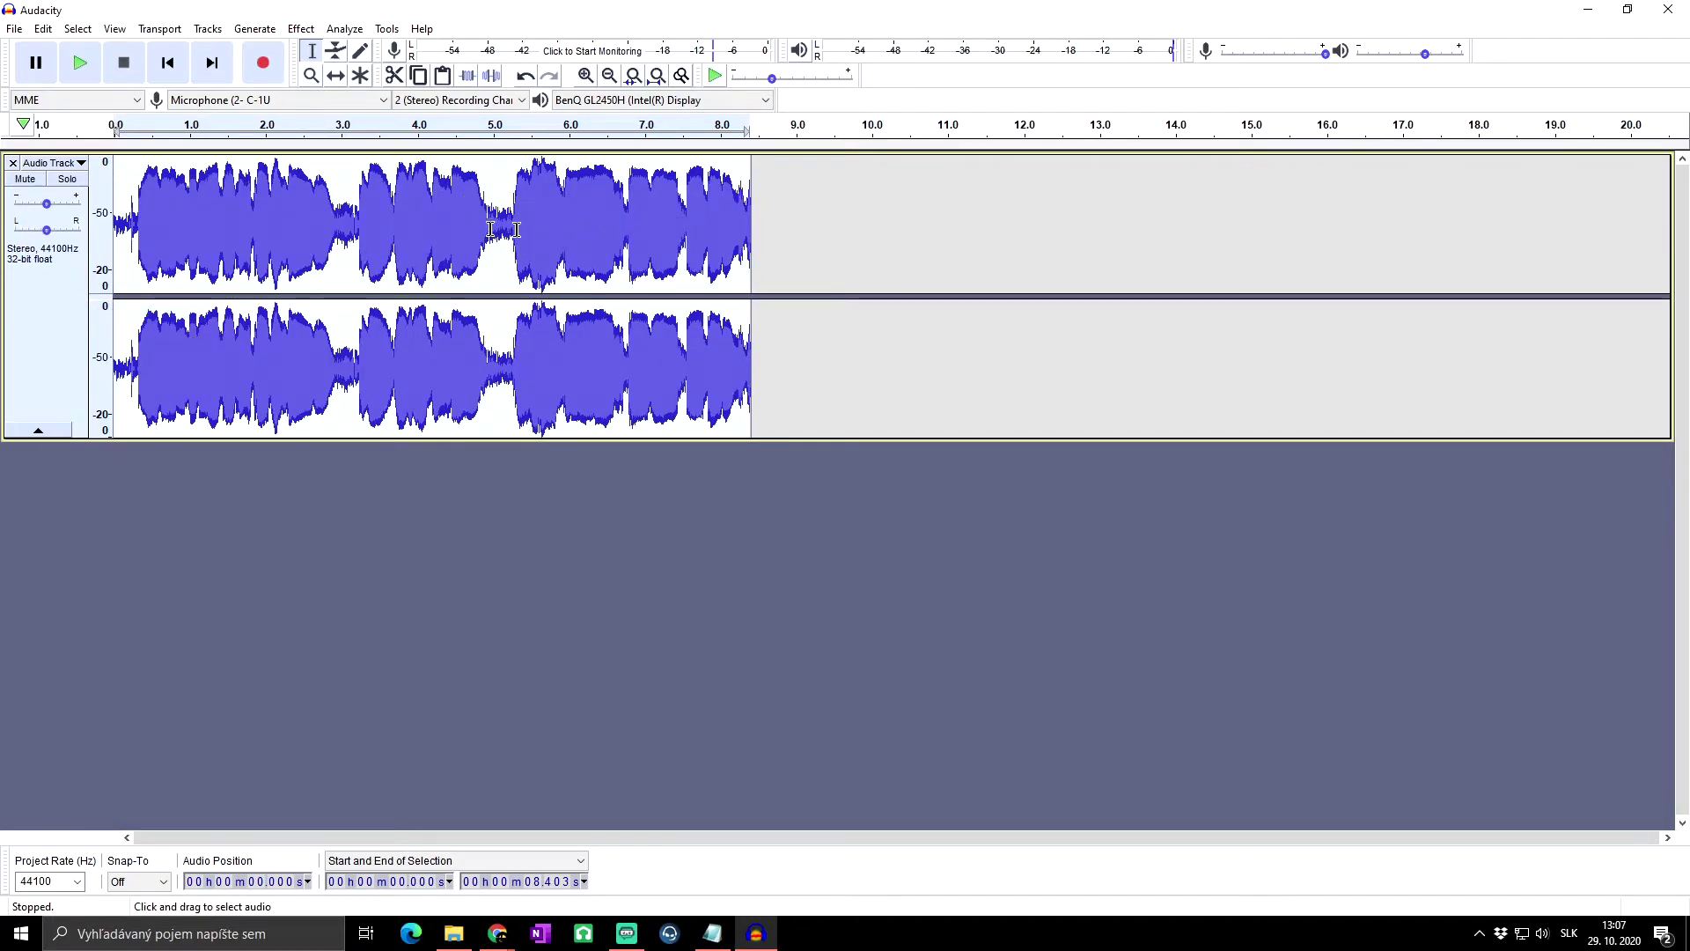
Step: Select all of the speech with Ctrl+A and bring up the Effect menu
left_click_drag(750, 222, 317, 235)
left_click(751, 222)
key("ctrl+a")
left_click(301, 28)
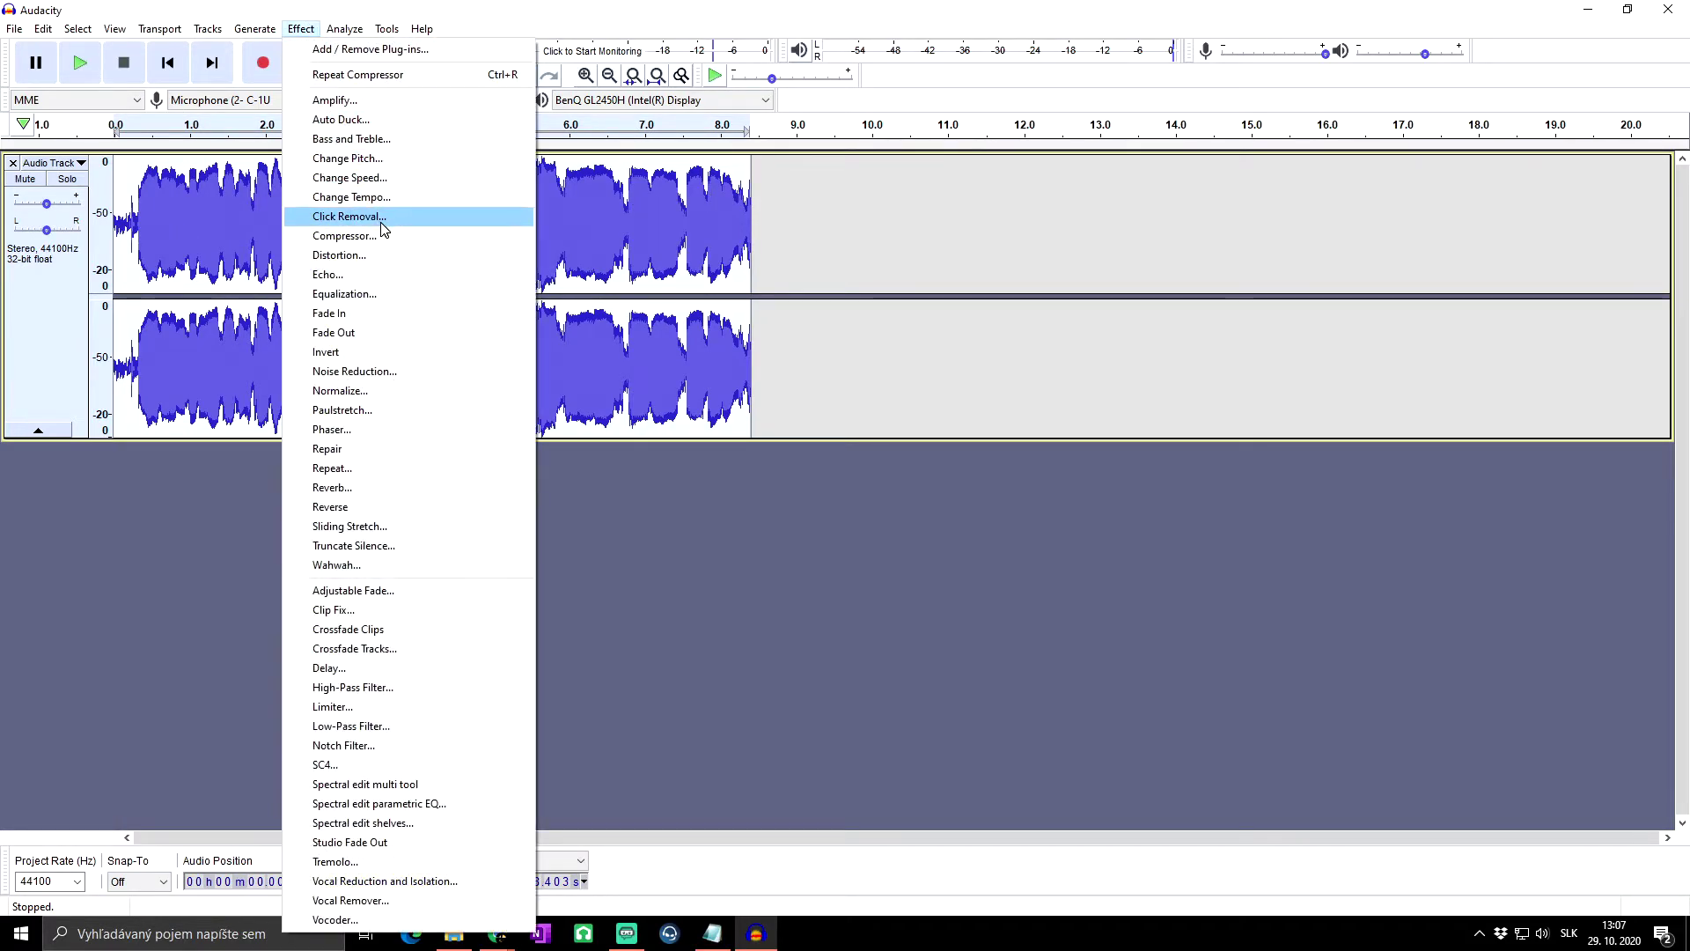
Step: Apply the Compressor at a -20 dB threshold and 2:1 ratio, then undo it
left_click(344, 243)
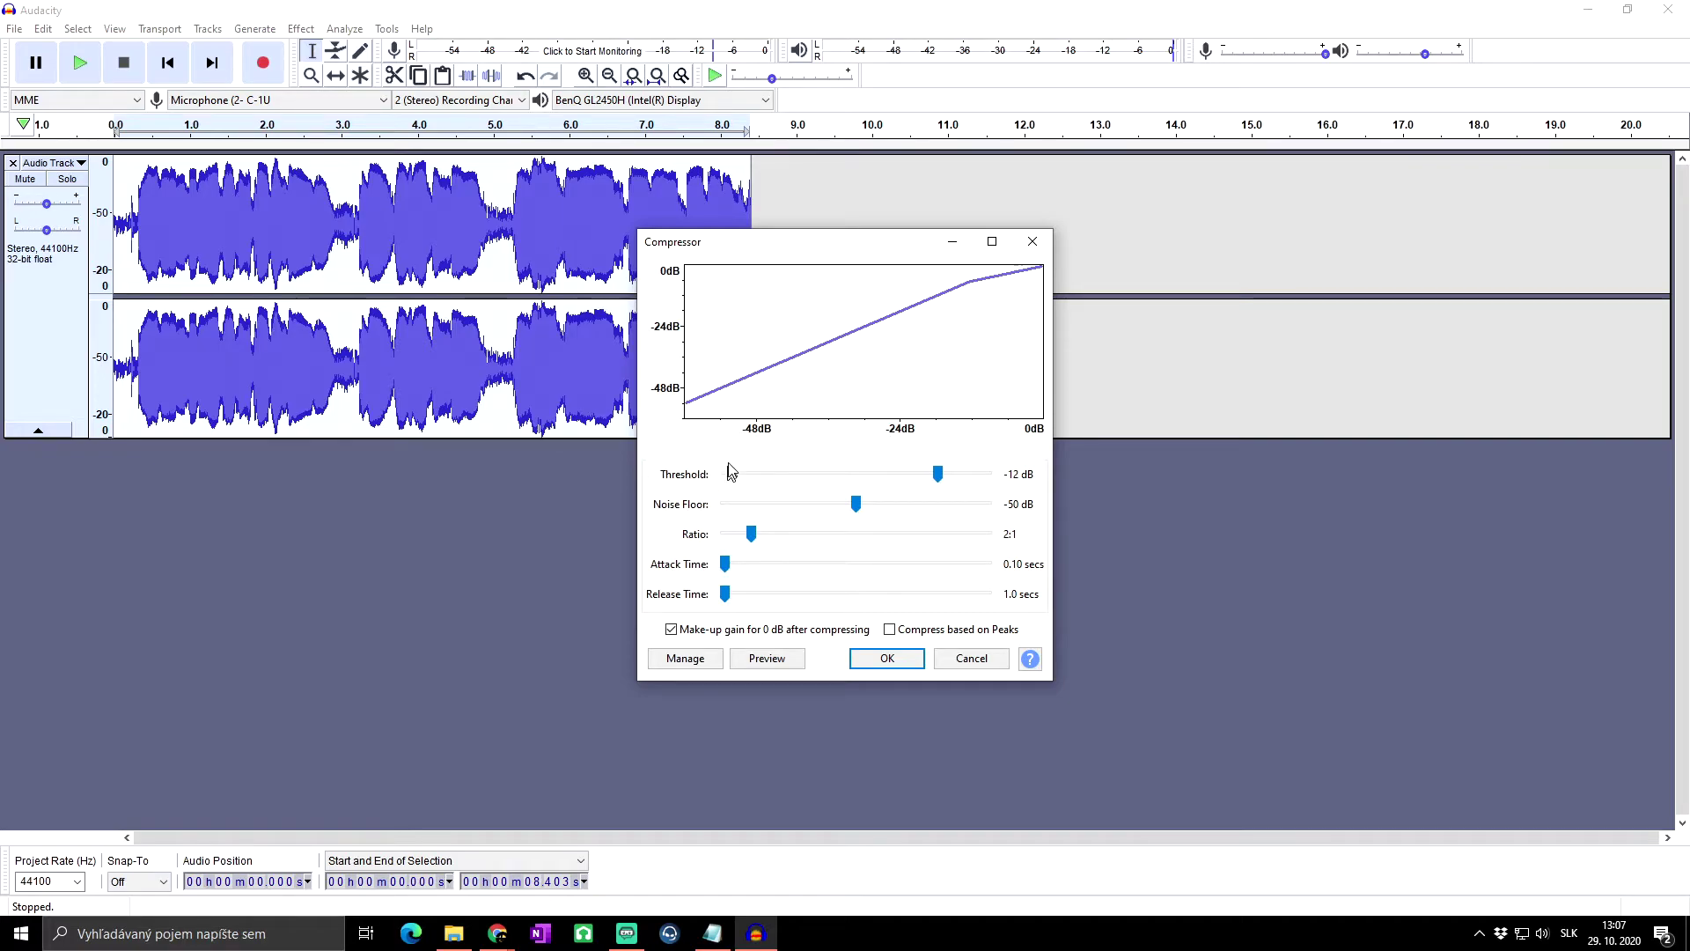
left_click_drag(824, 248, 947, 179)
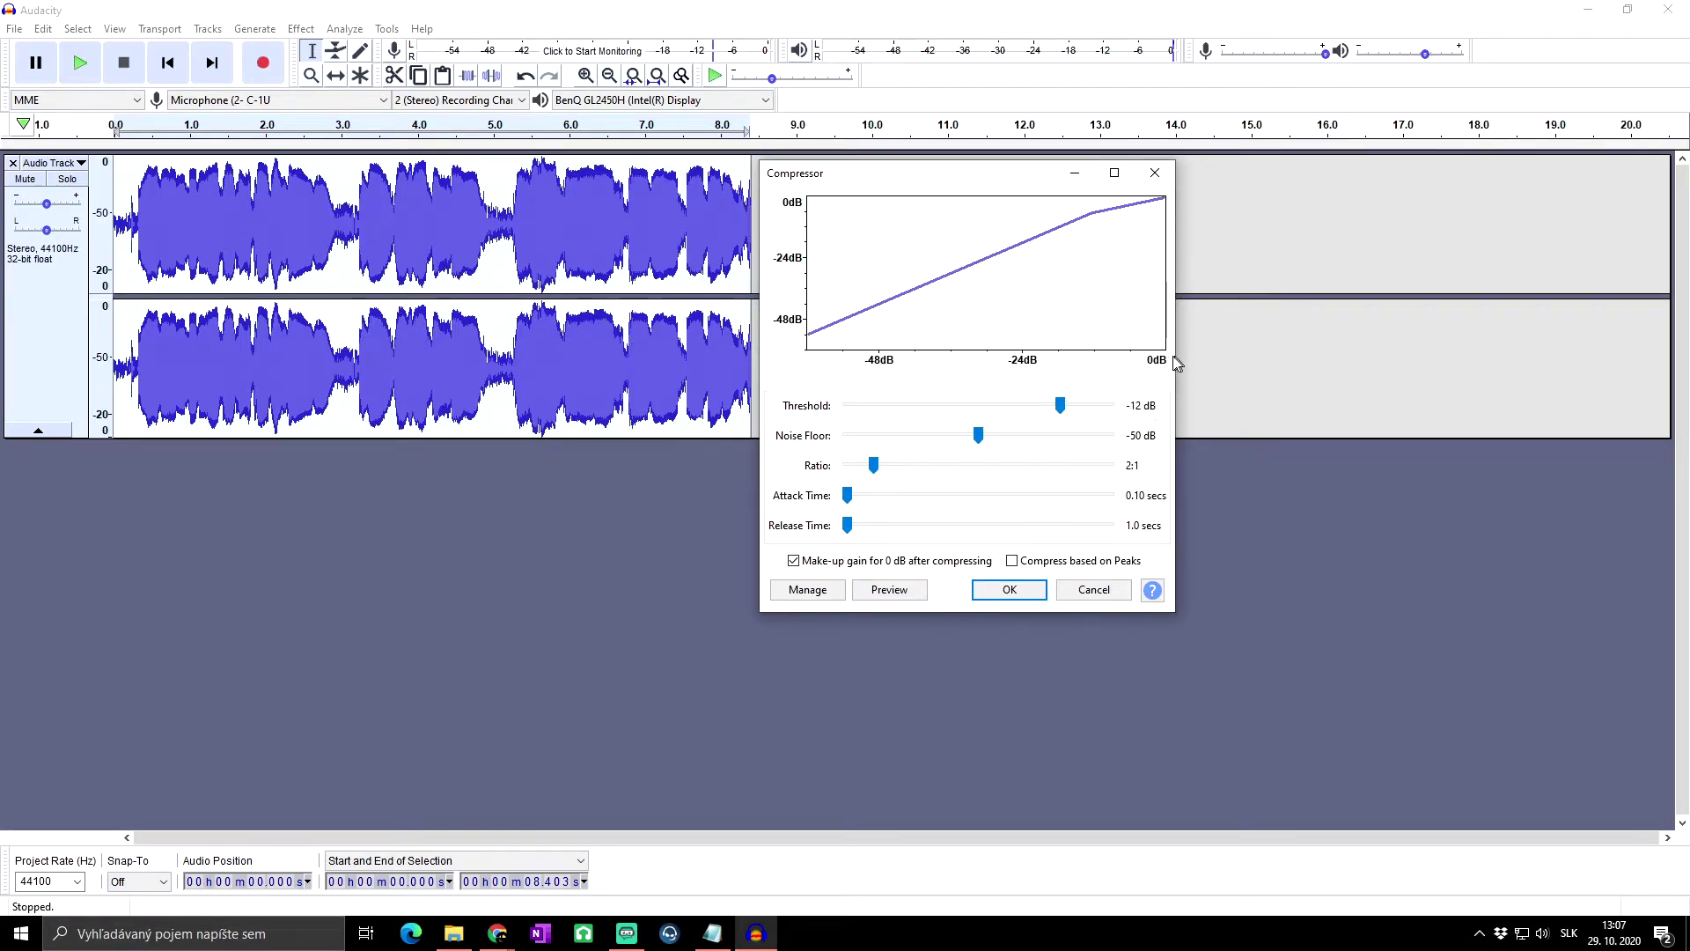
left_click_drag(1059, 406, 1025, 420)
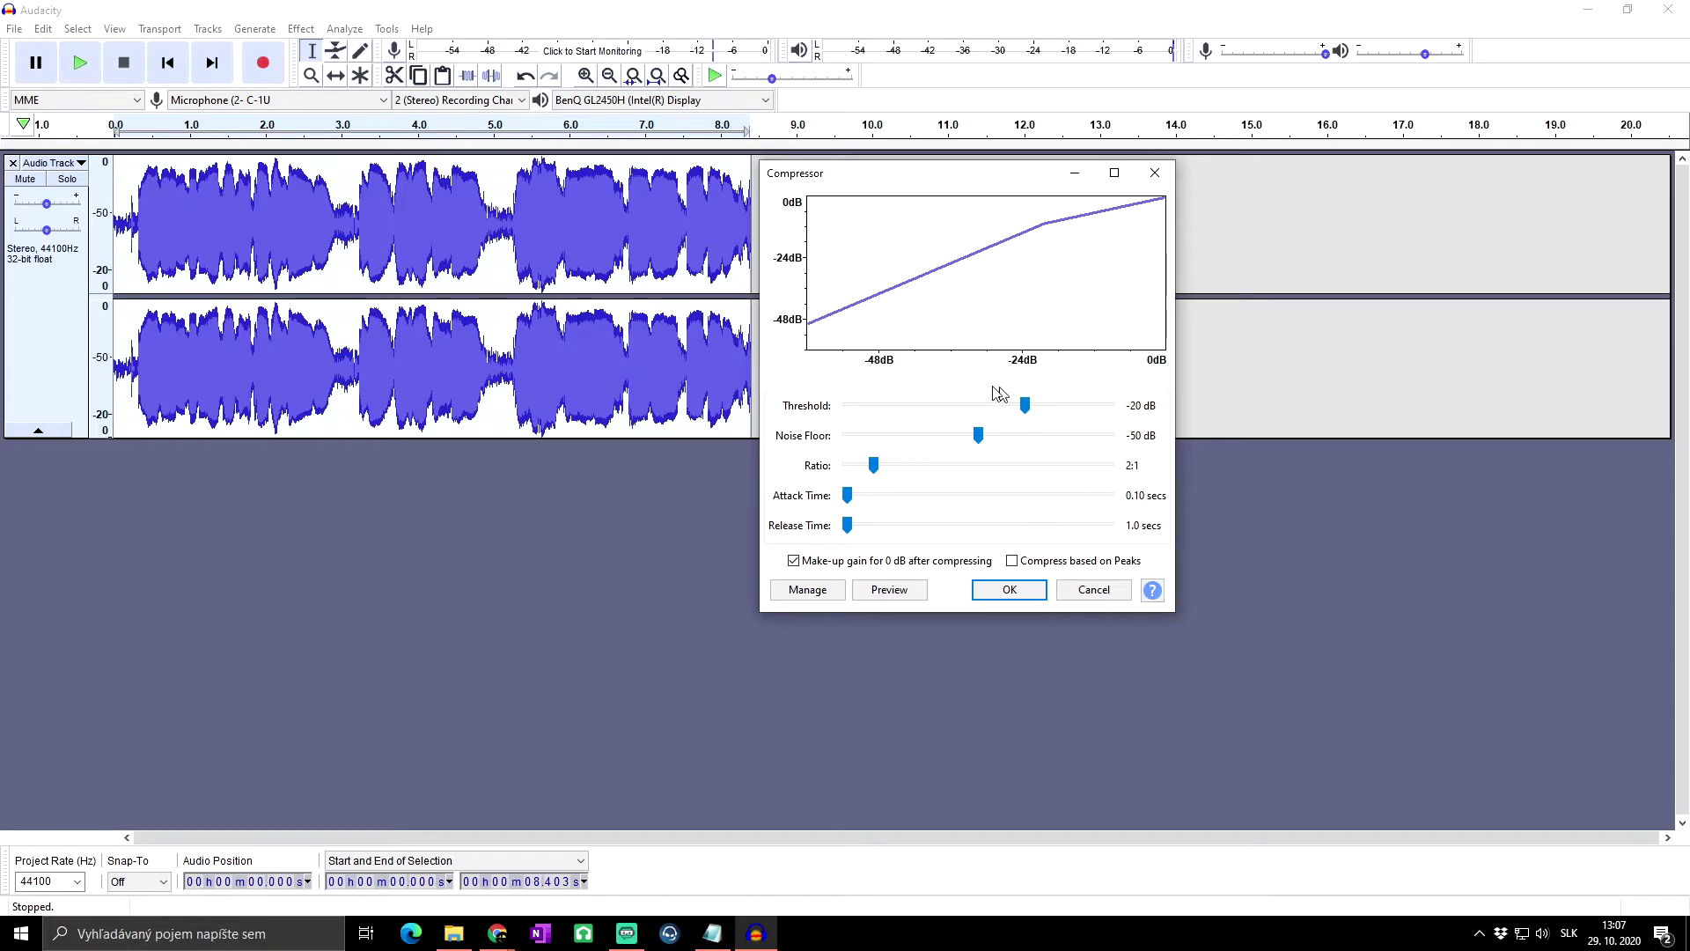
left_click(1008, 590)
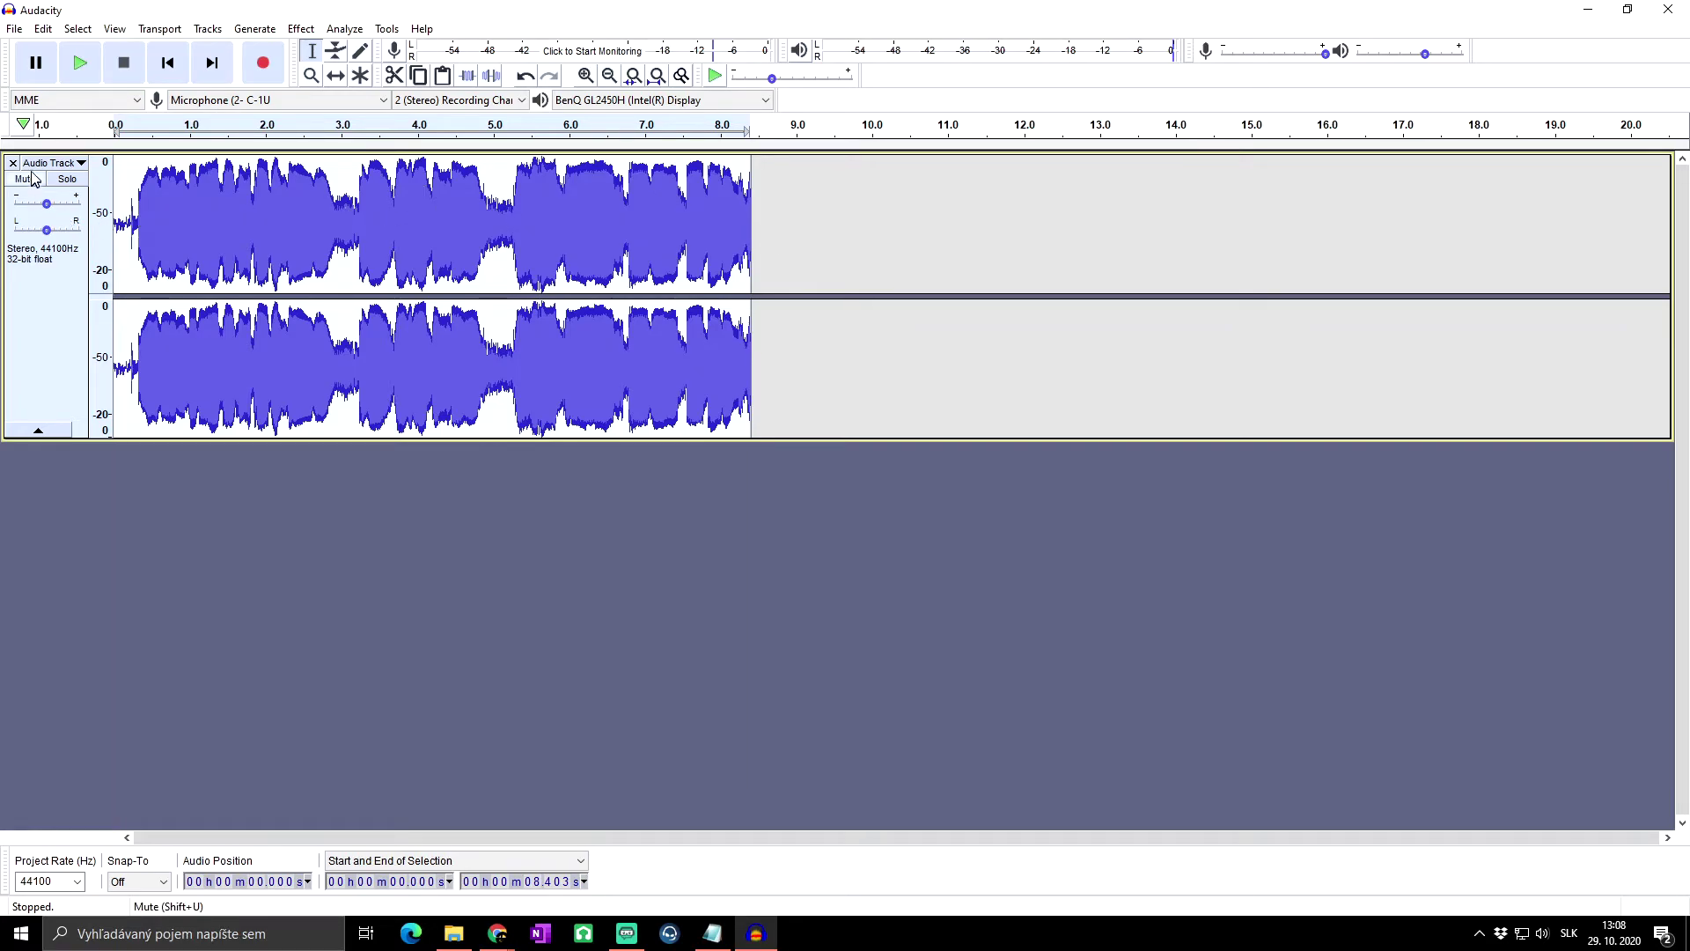
key("ctrl+z")
left_click(438, 238)
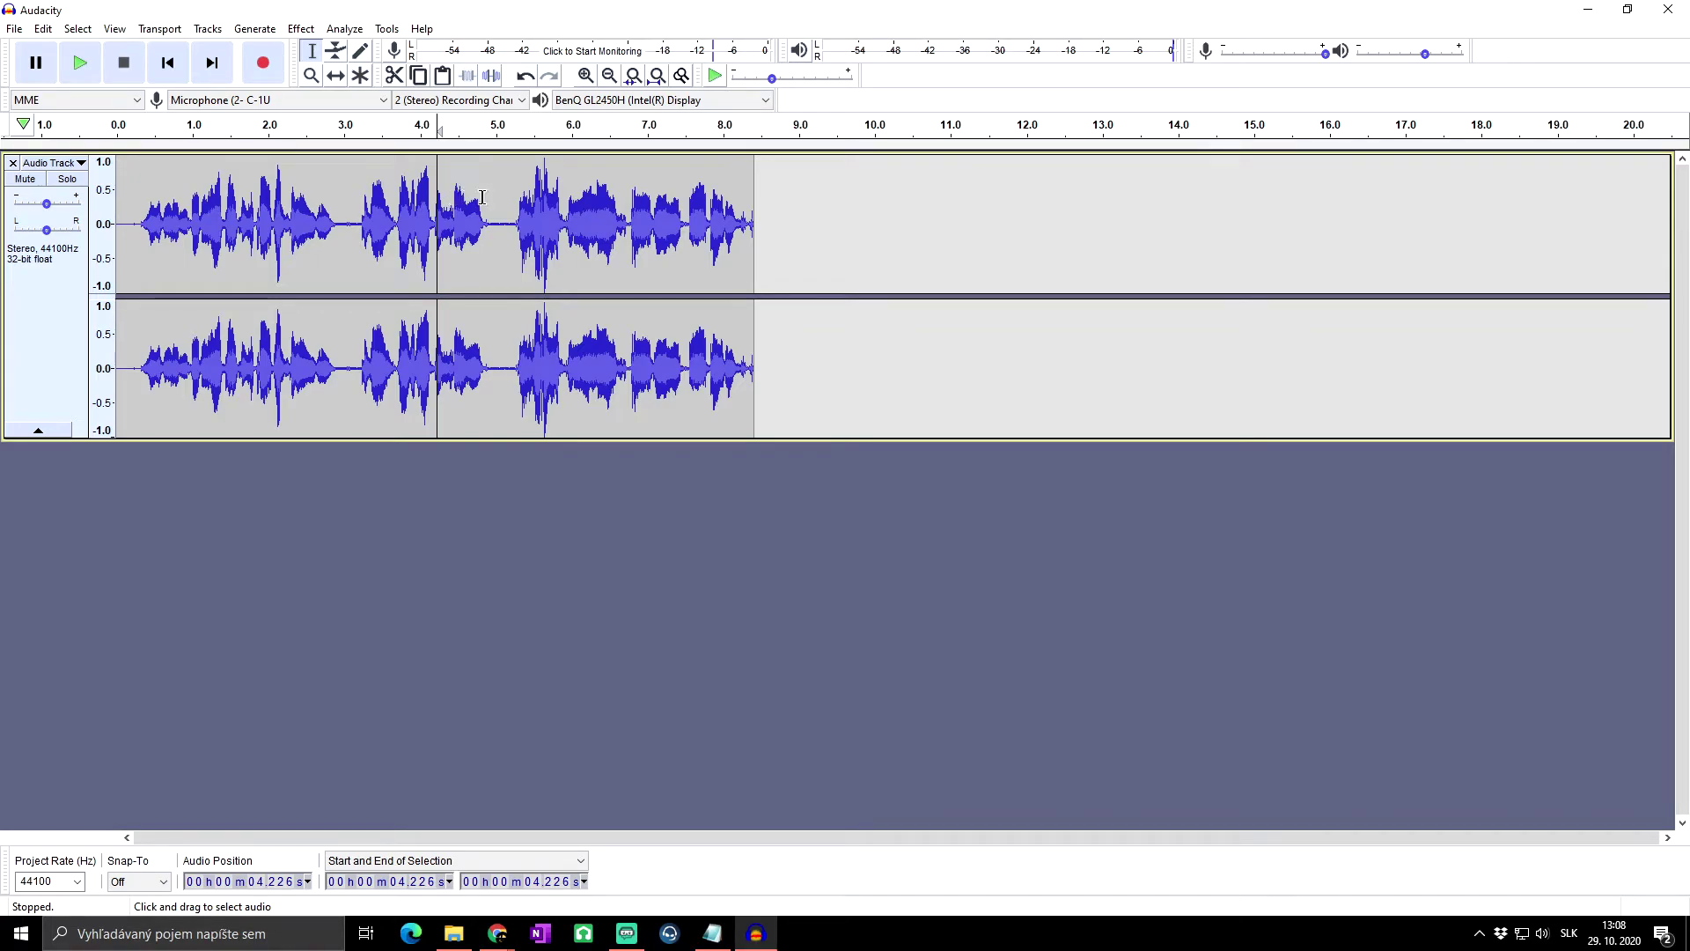
Step: Play back a short selection near 5 s, then dismiss the Effect menu unused
left_click_drag(490, 211, 514, 212)
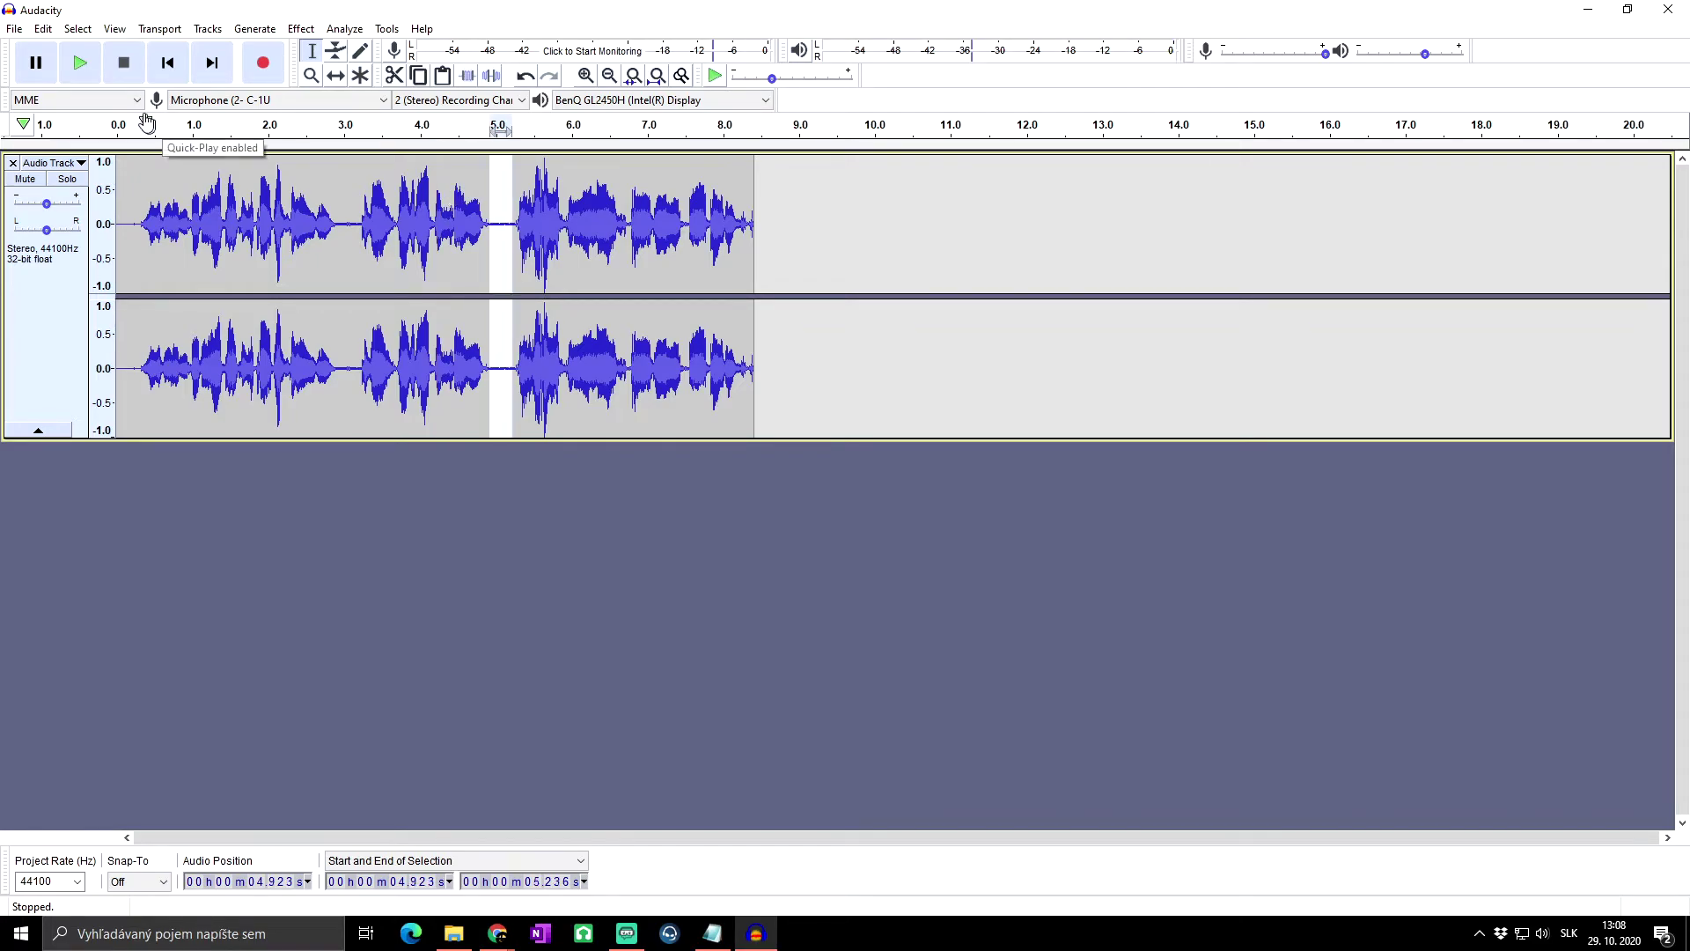
left_click(81, 65)
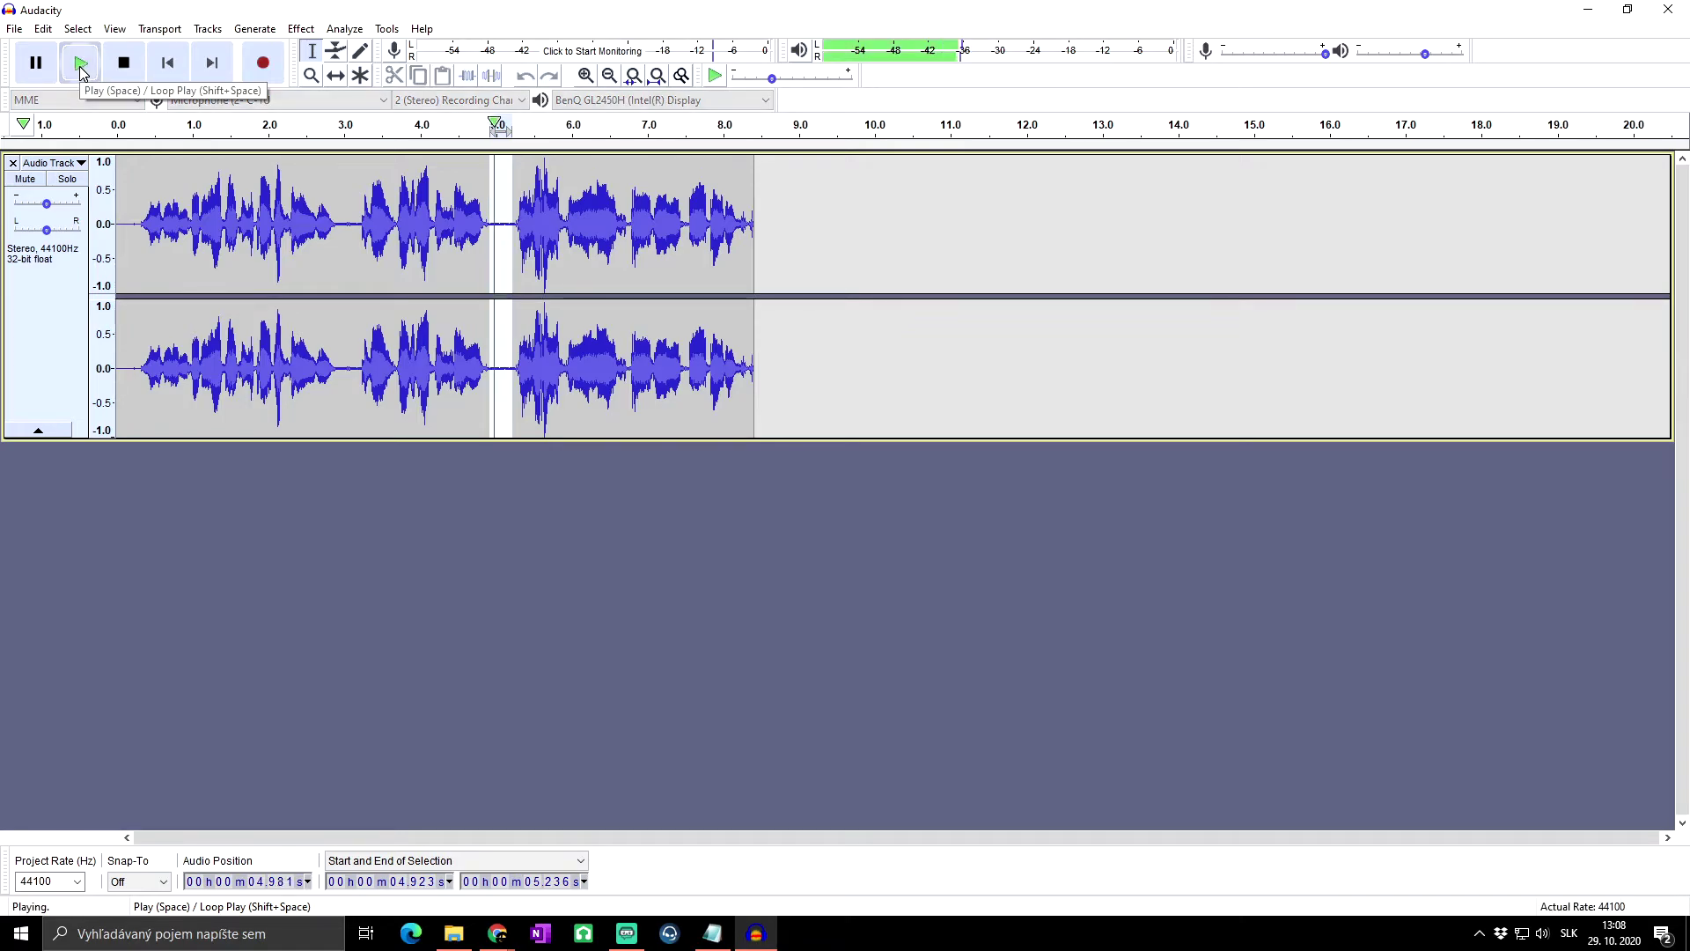
left_click(301, 29)
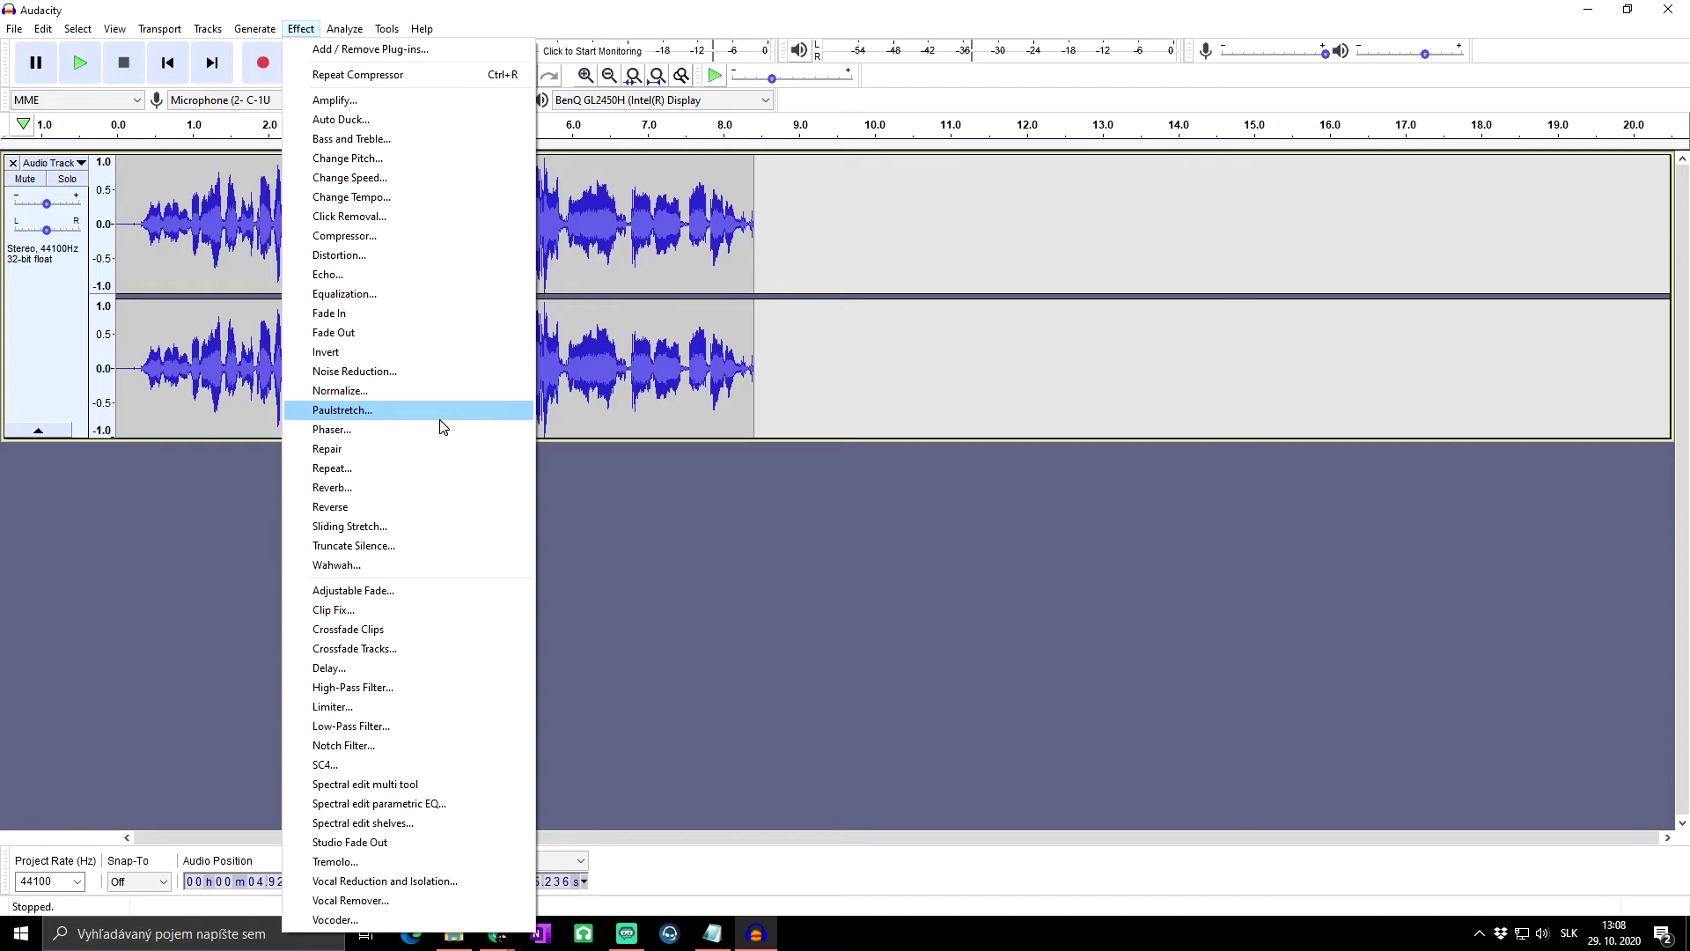
left_click(648, 212)
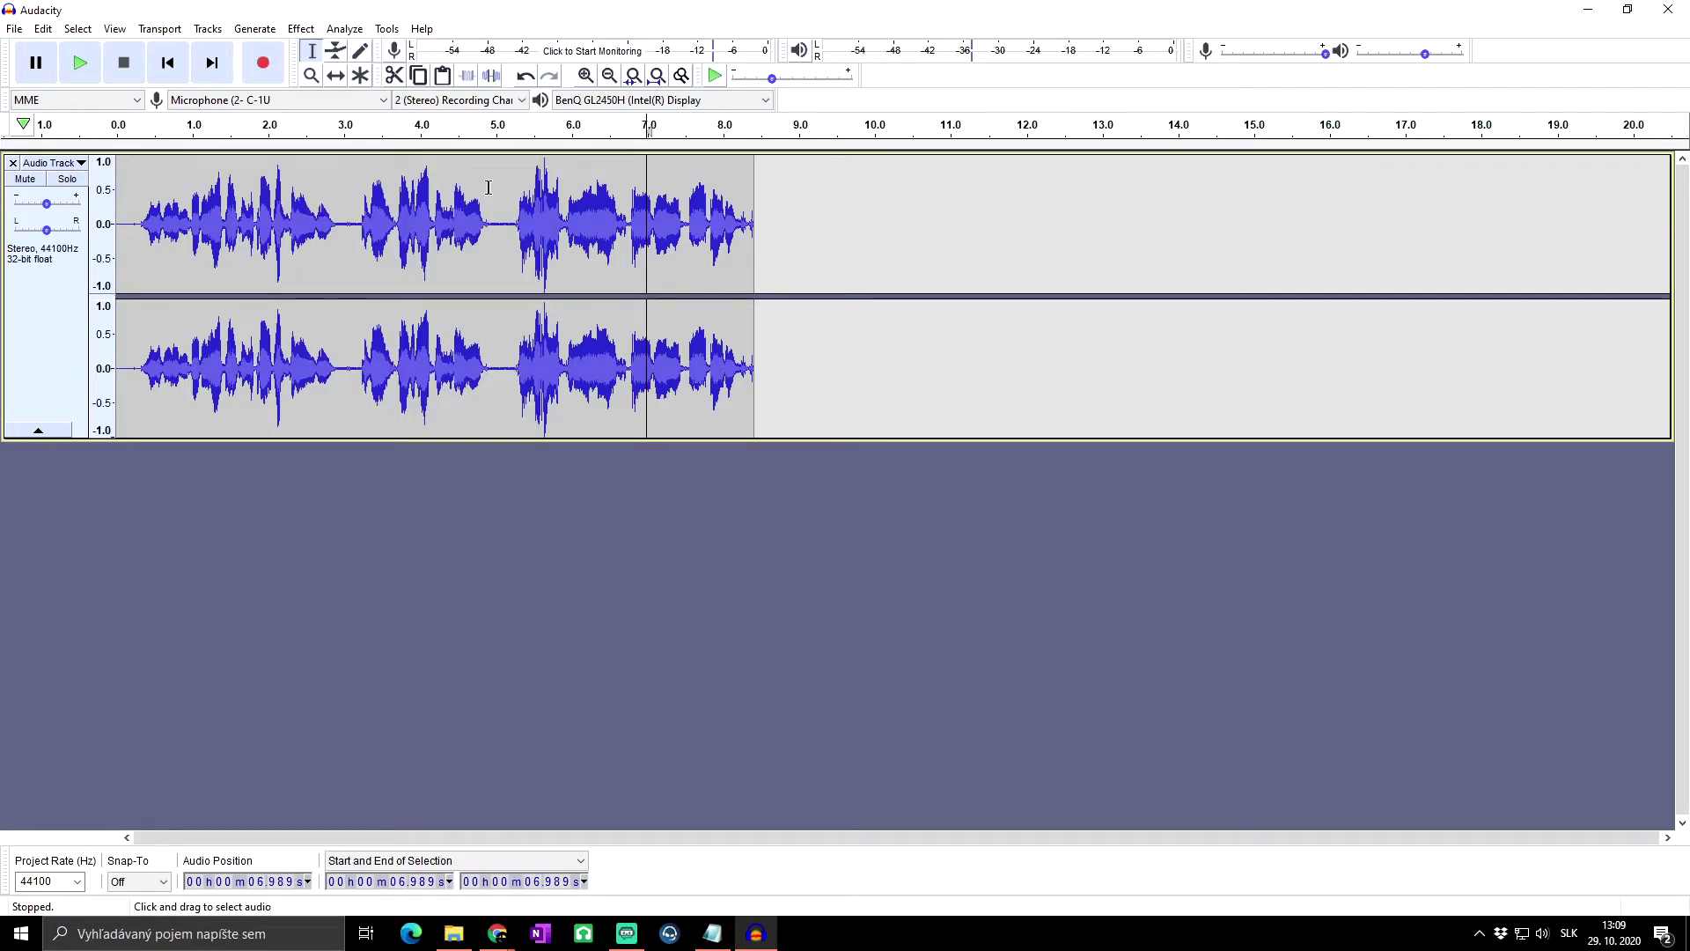